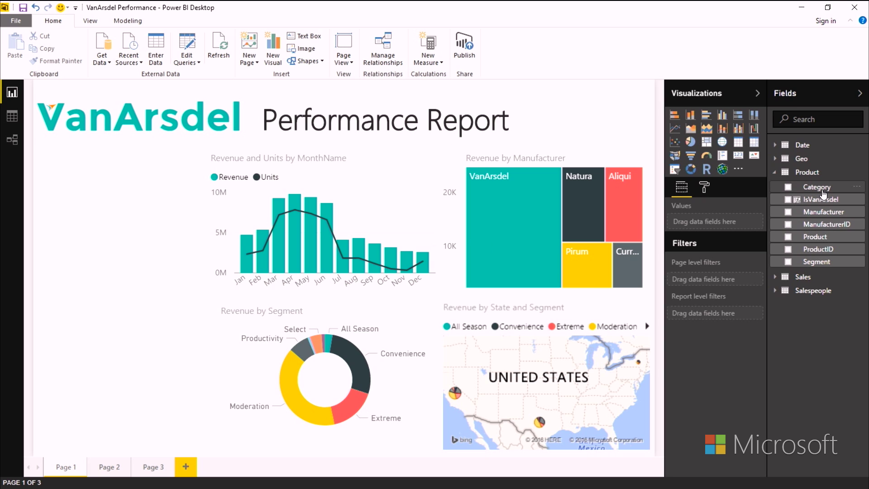
Add Product Category as a small slicer at the top-left, listing Mix, Rural, Urban and Youth.
drag(821, 192, 823, 238)
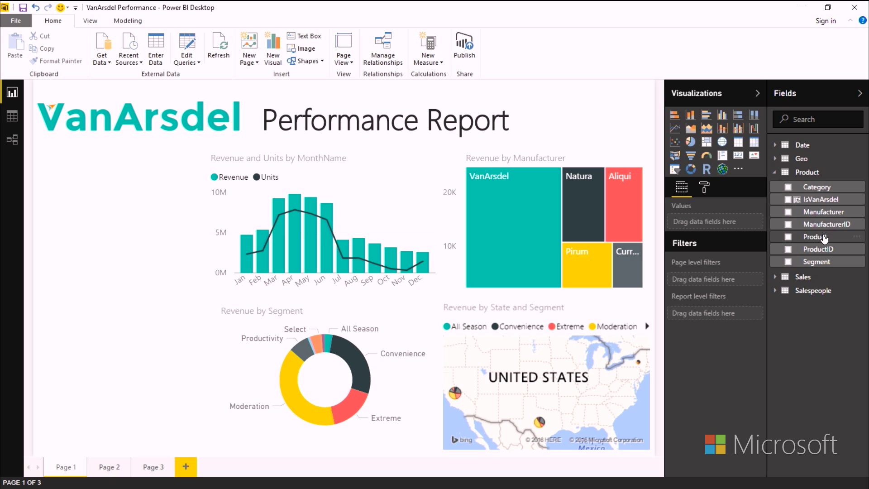
drag(821, 192, 108, 237)
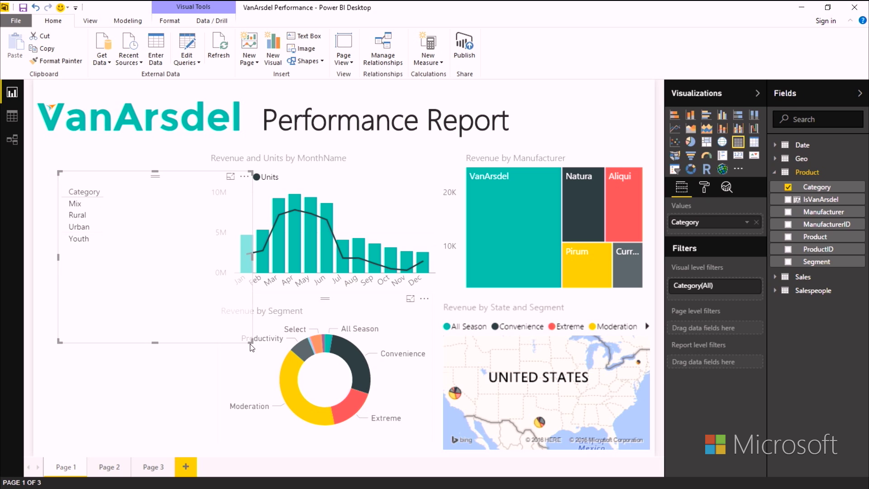
drag(250, 343, 170, 289)
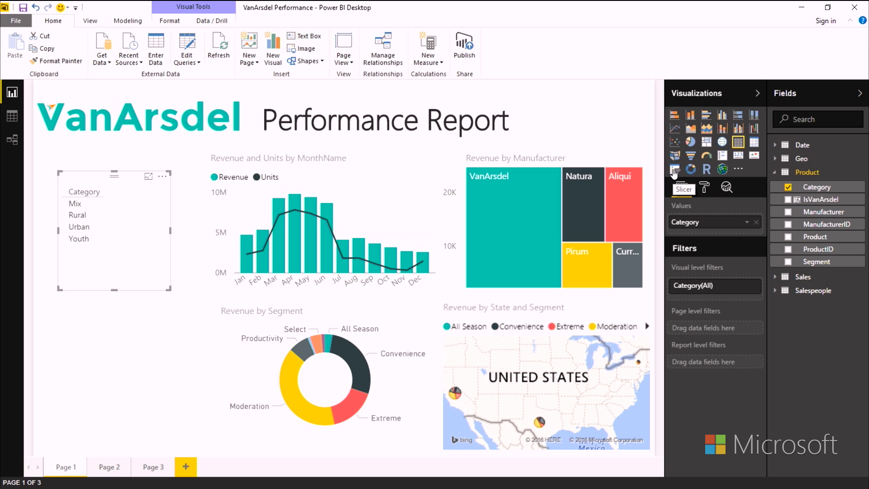
click(674, 170)
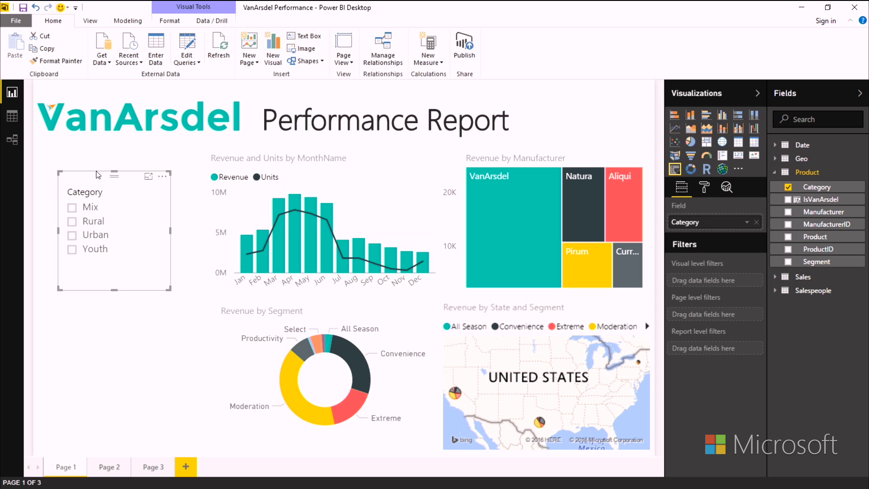
mouse_move(86, 181)
mouse_down()
mouse_move(67, 171)
mouse_move(69, 201)
mouse_up()
click(70, 201)
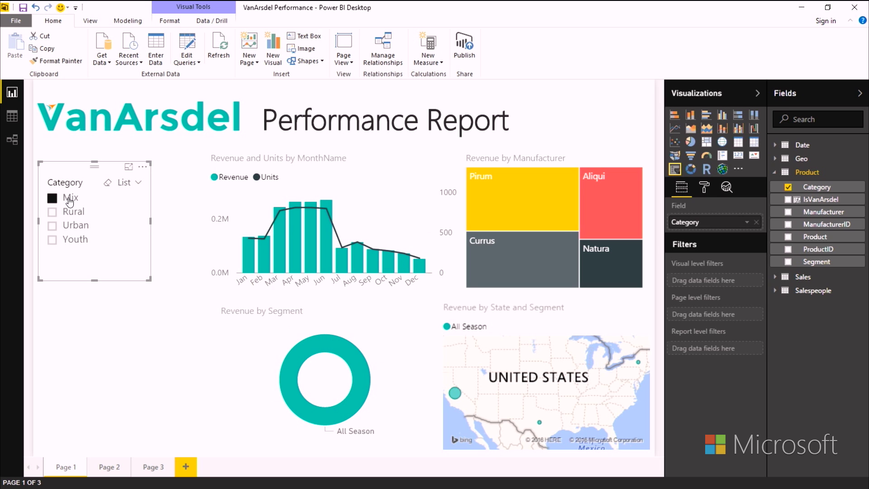
click(72, 215)
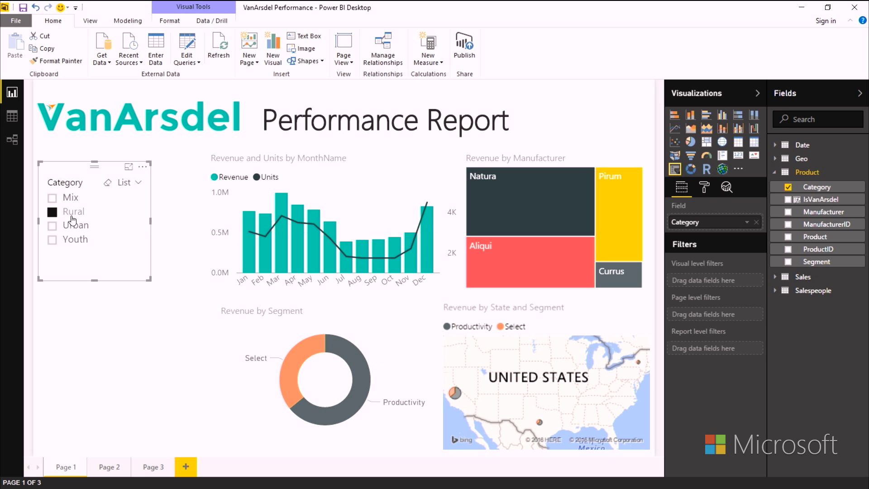
click(73, 227)
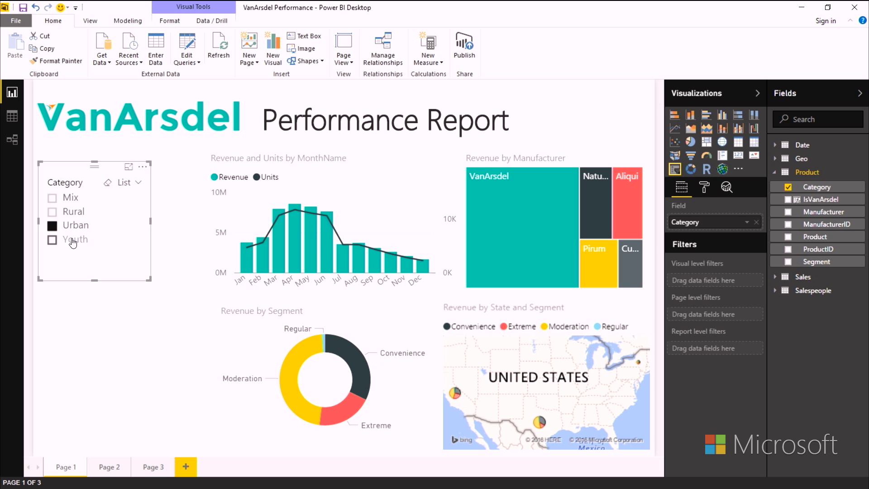
click(73, 242)
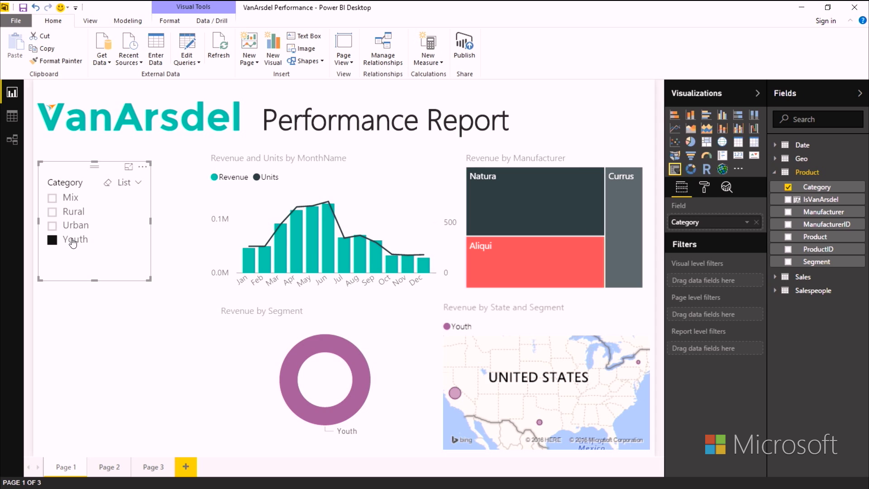
click(76, 226)
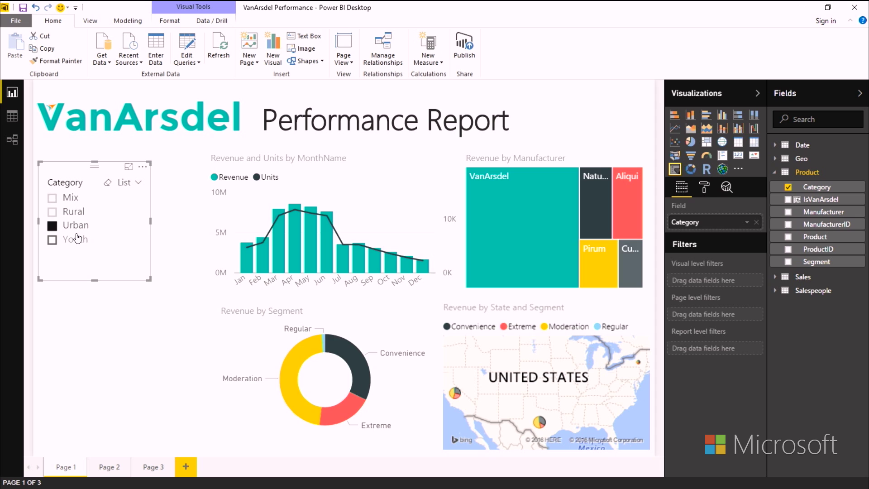
click(76, 237)
click(76, 226)
mouse_move(425, 238)
click(67, 212)
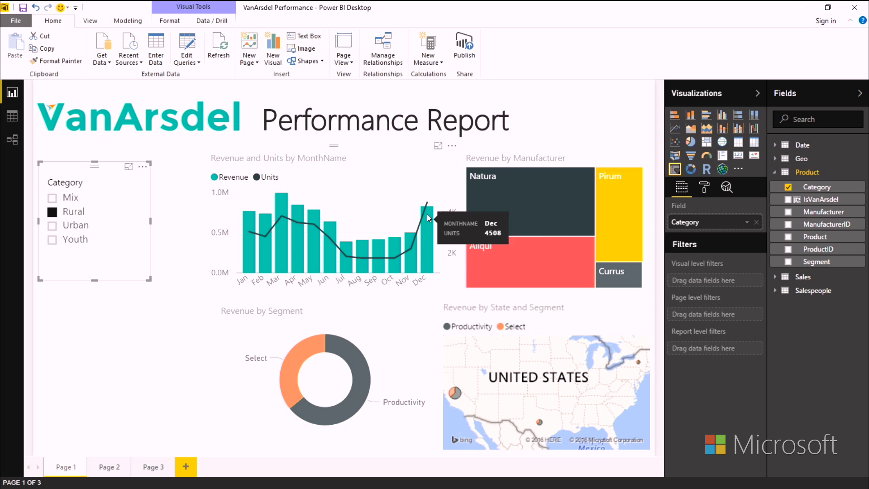
click(68, 197)
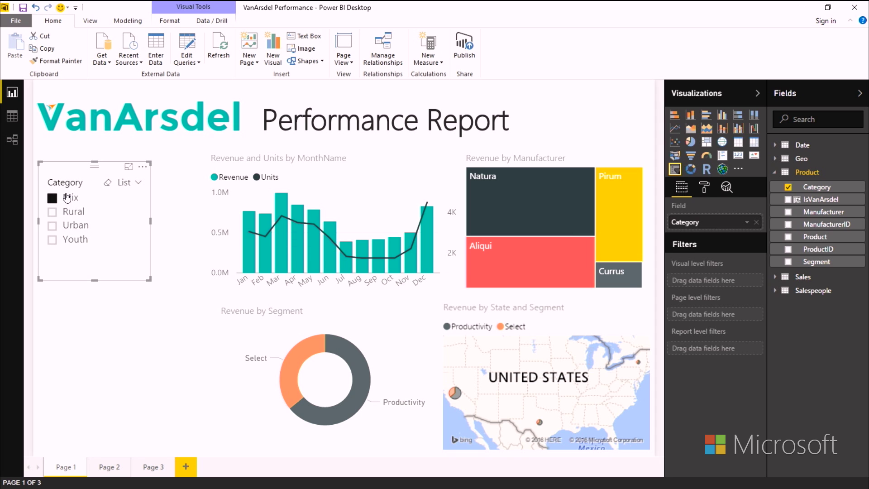
click(70, 224)
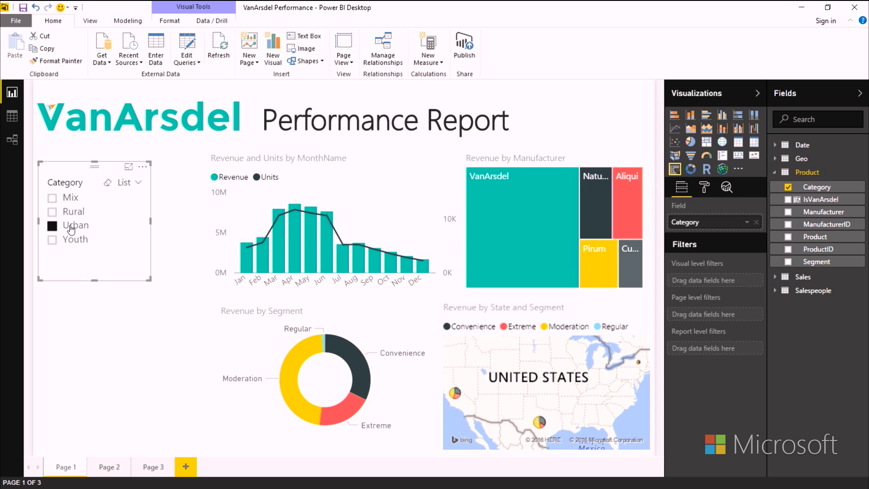
click(72, 240)
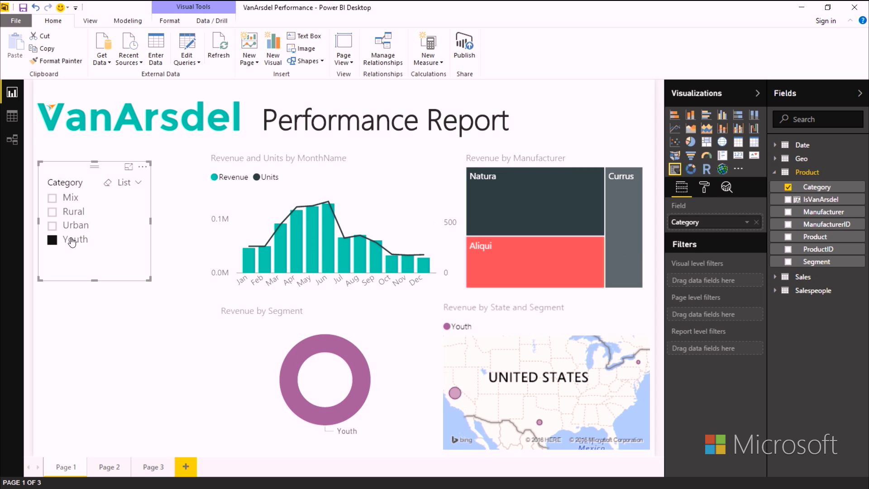
click(72, 241)
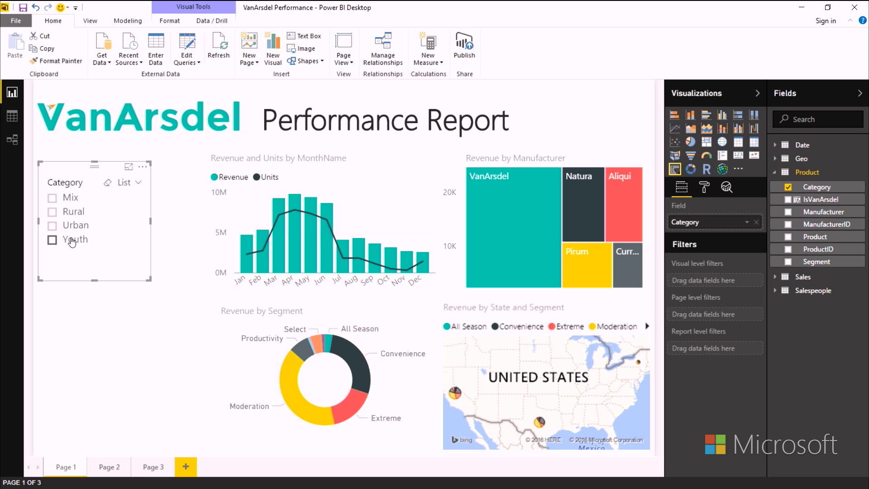
click(72, 241)
click(77, 225)
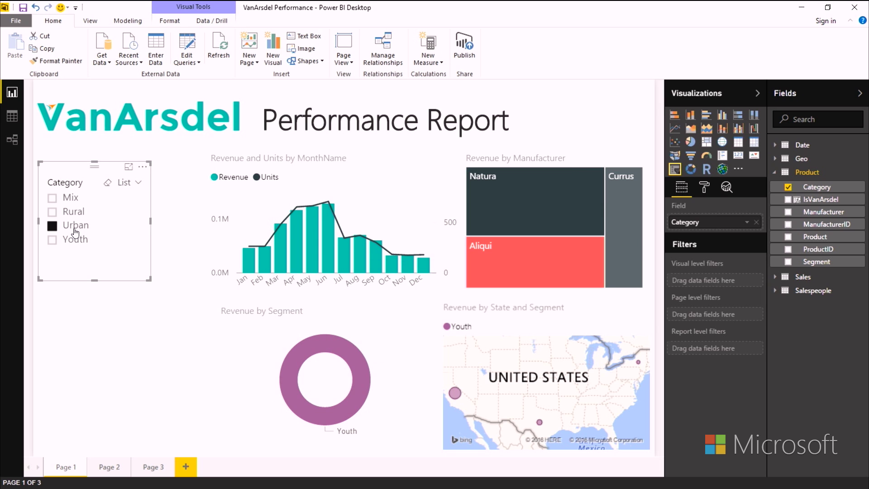
click(76, 213)
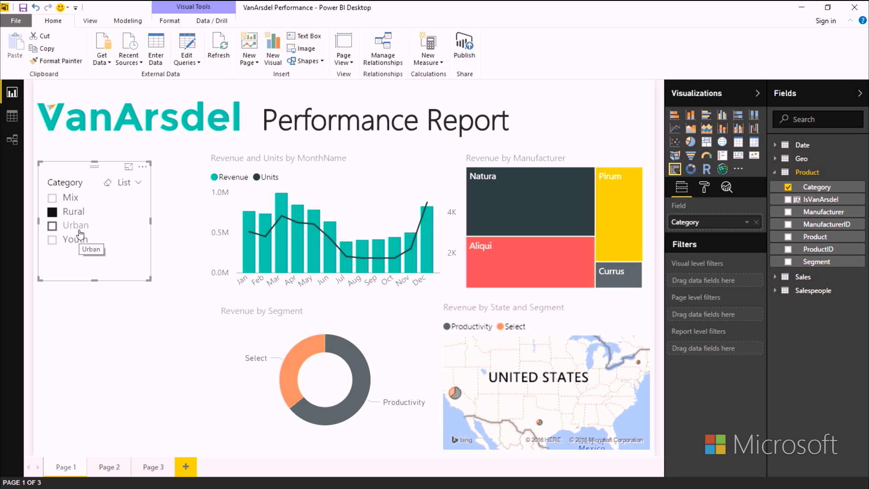
ctrl+click(79, 232)
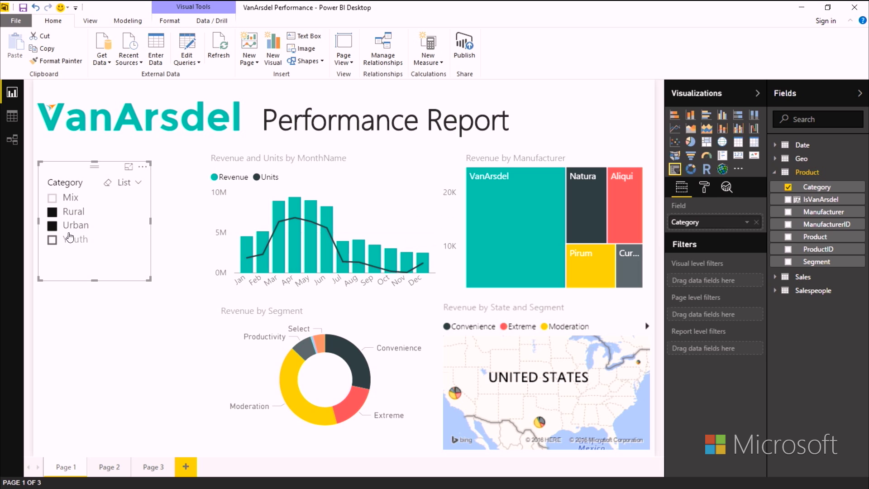
click(75, 240)
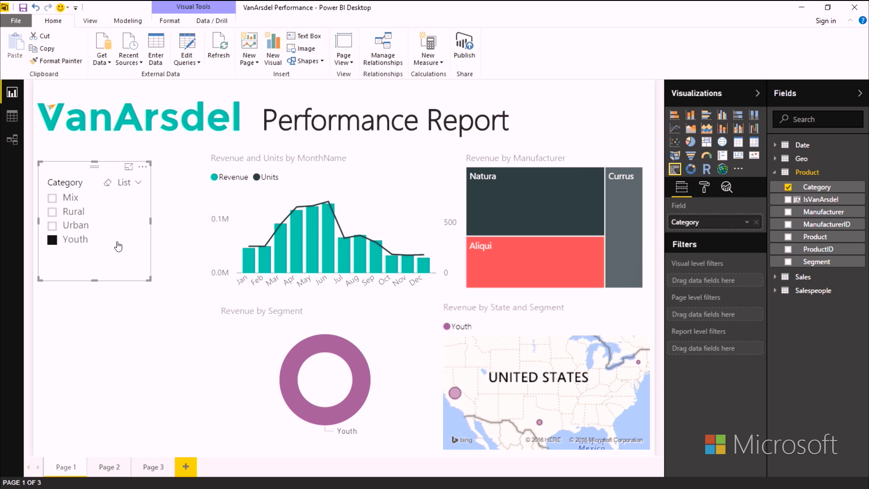
click(85, 228)
click(79, 212)
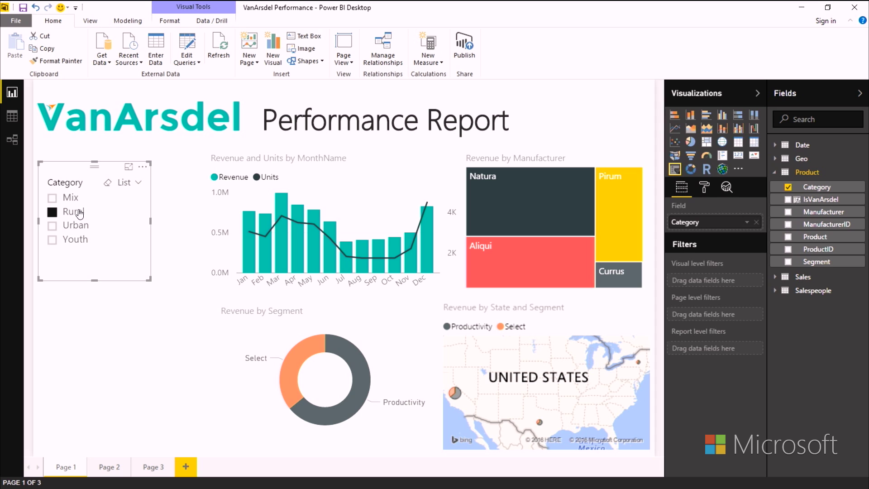
click(78, 213)
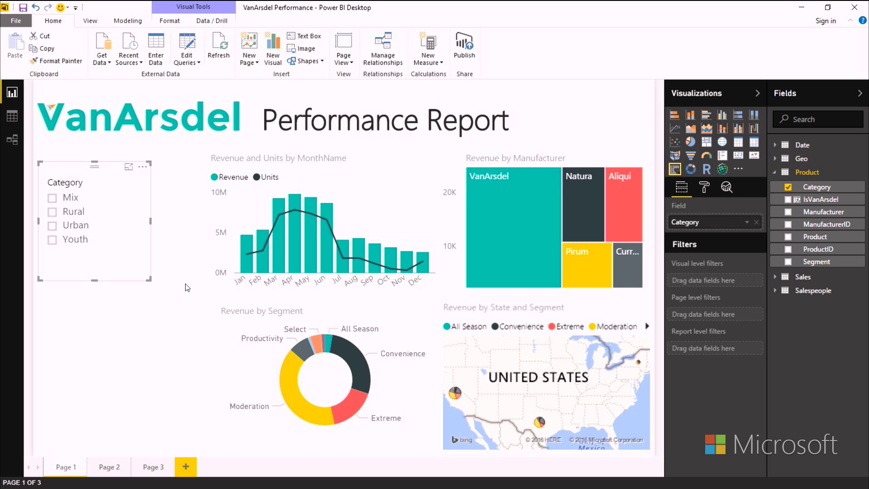
click(704, 187)
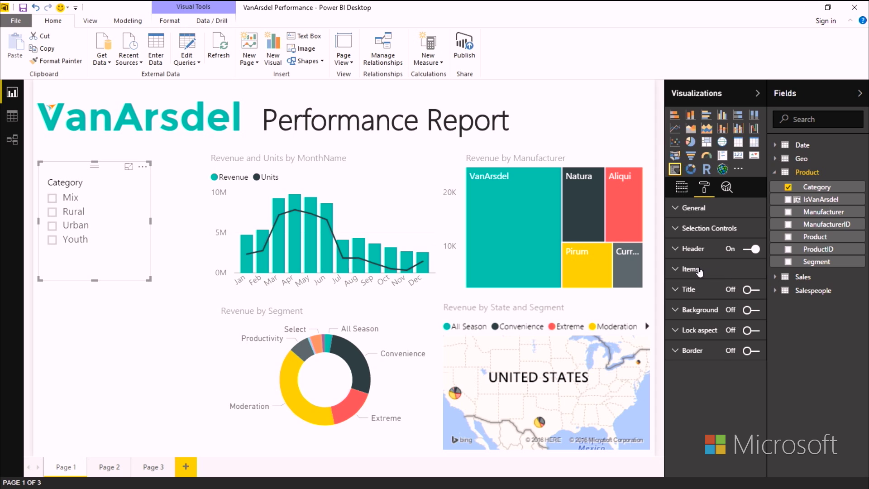
Change the Category slicer's selection settings to allow picking several categories at once.
click(698, 271)
click(697, 271)
click(708, 230)
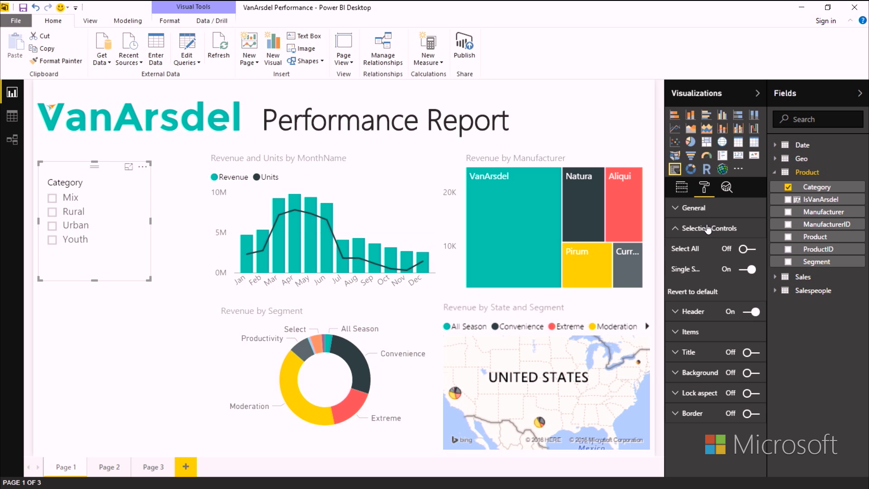
drag(664, 261, 638, 263)
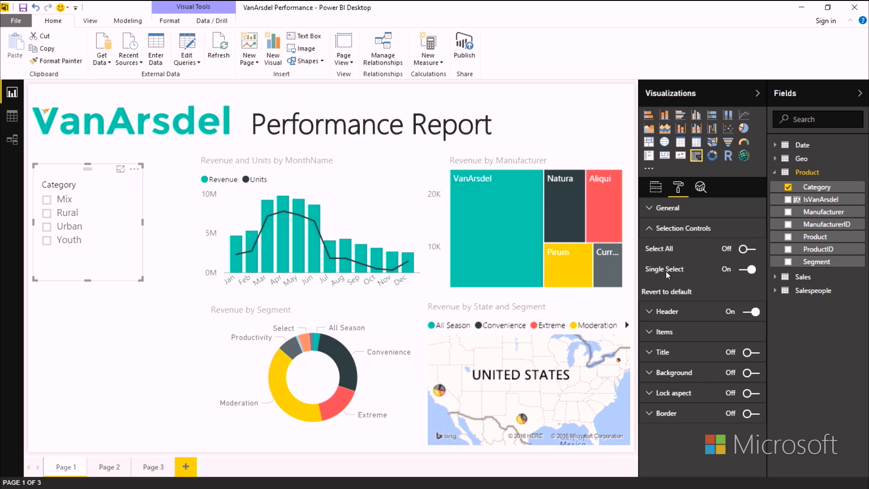
click(748, 269)
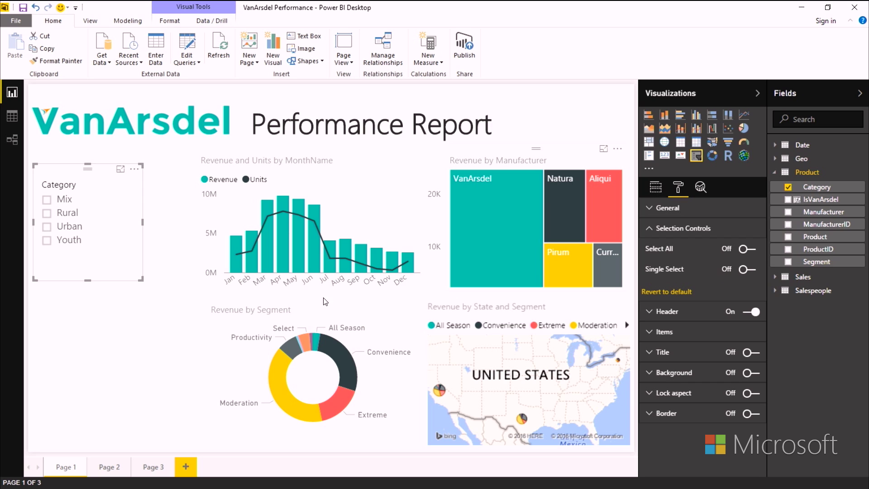
Filter to Rural, Urban and Youth together, then drop Youth and keep Rural with Urban.
click(69, 216)
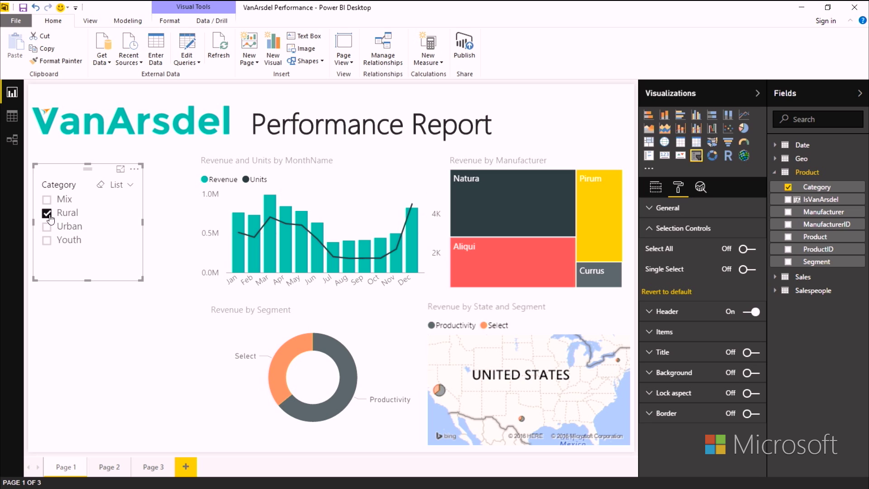
click(62, 227)
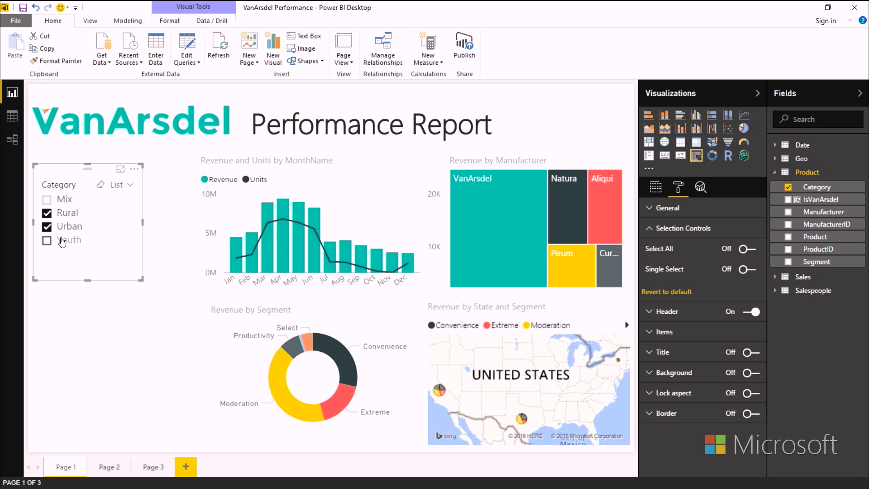
click(62, 241)
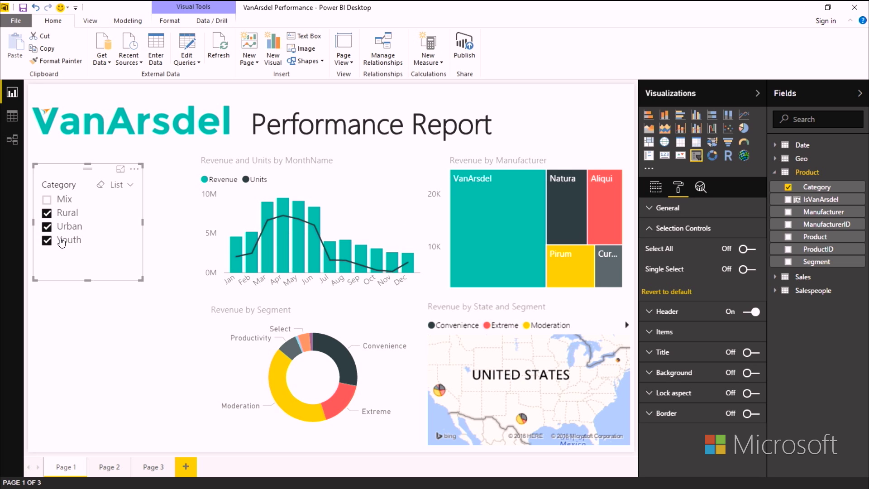
click(61, 241)
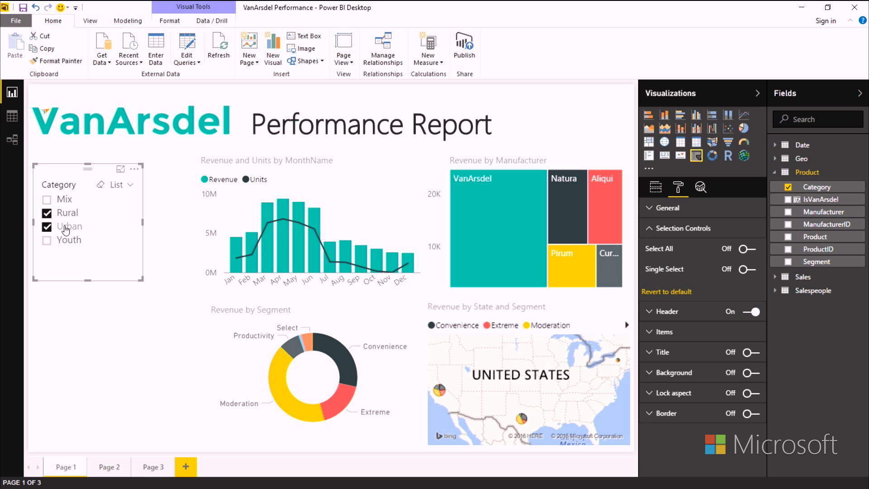
click(66, 229)
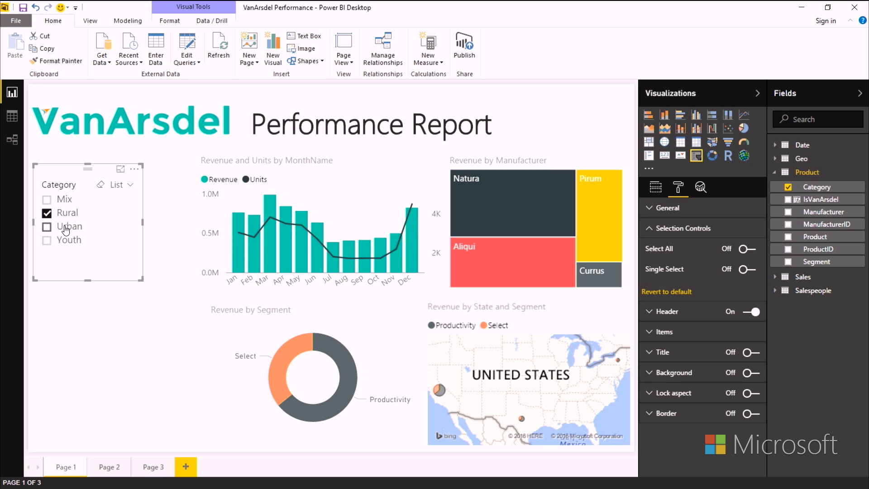
click(66, 228)
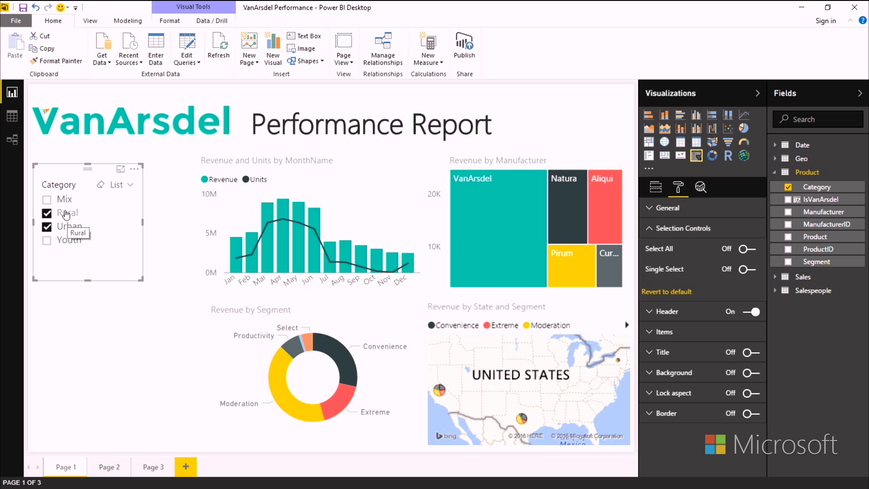
Switch between Urban and Rural filters, then deselect everything so all categories show.
click(60, 215)
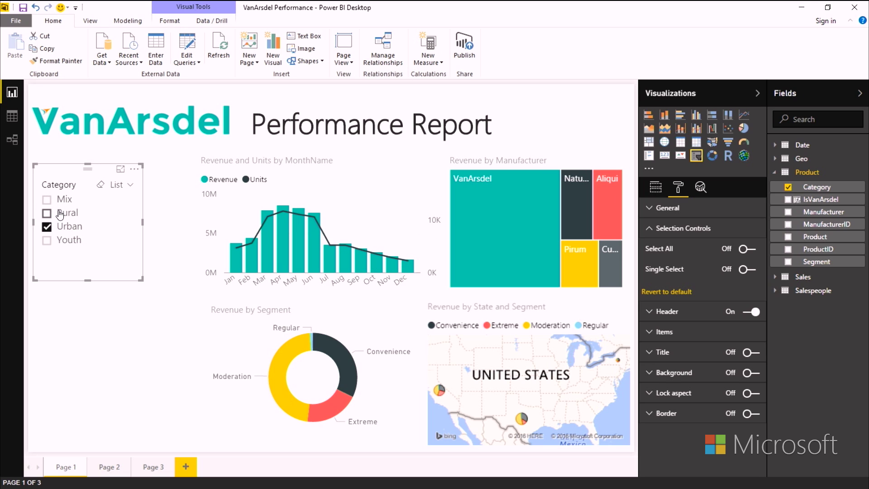
click(60, 214)
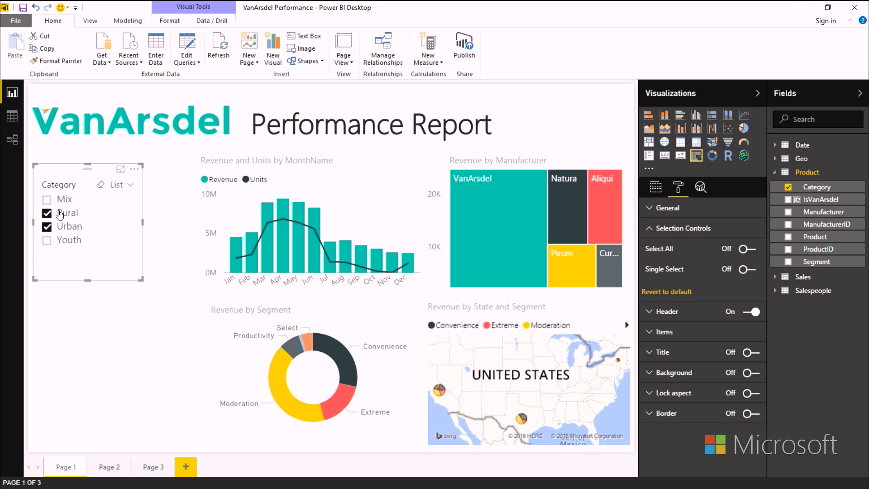
click(61, 215)
click(47, 226)
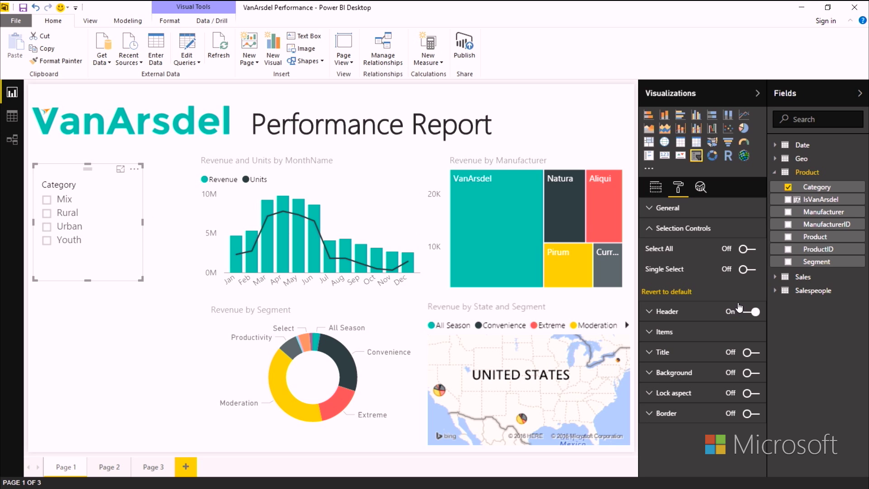
Turn Select All on, select all categories, remove Mix and Rural, then clear Urban and Youth.
click(746, 250)
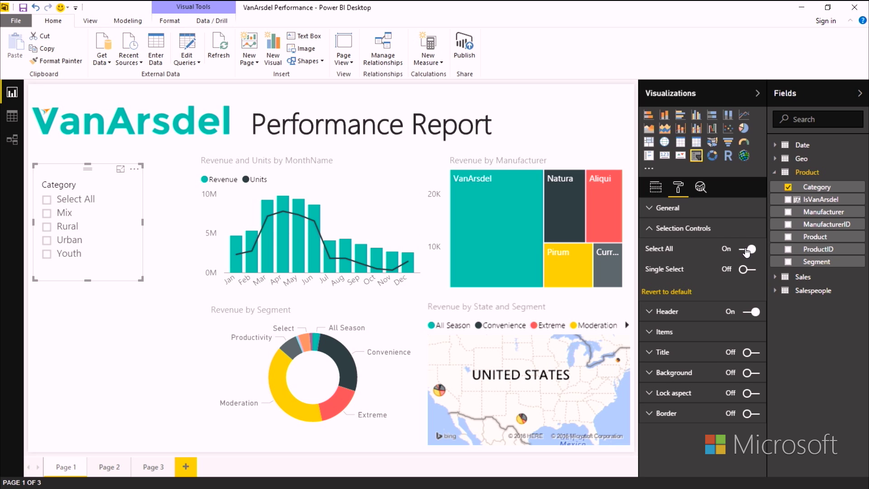
click(81, 201)
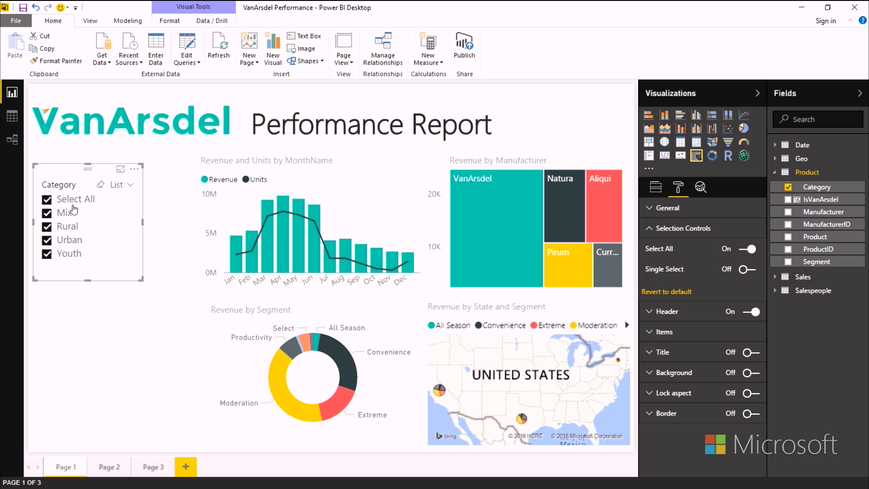
click(67, 214)
click(67, 231)
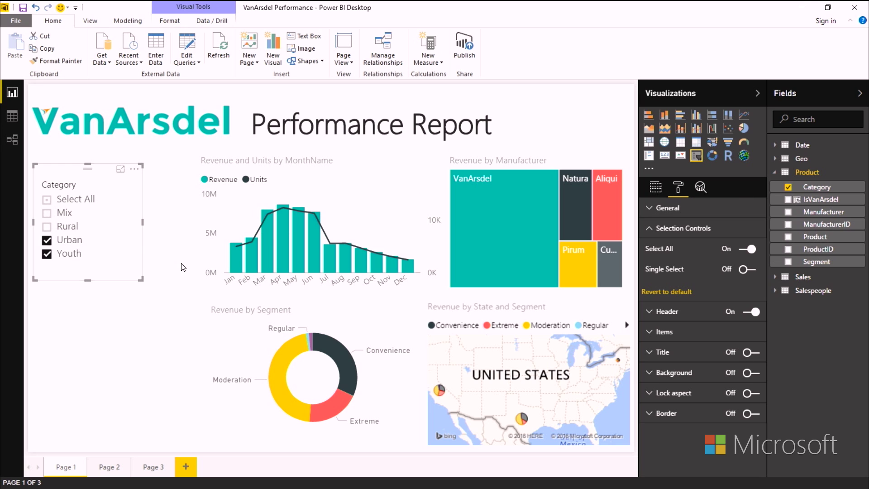
click(62, 203)
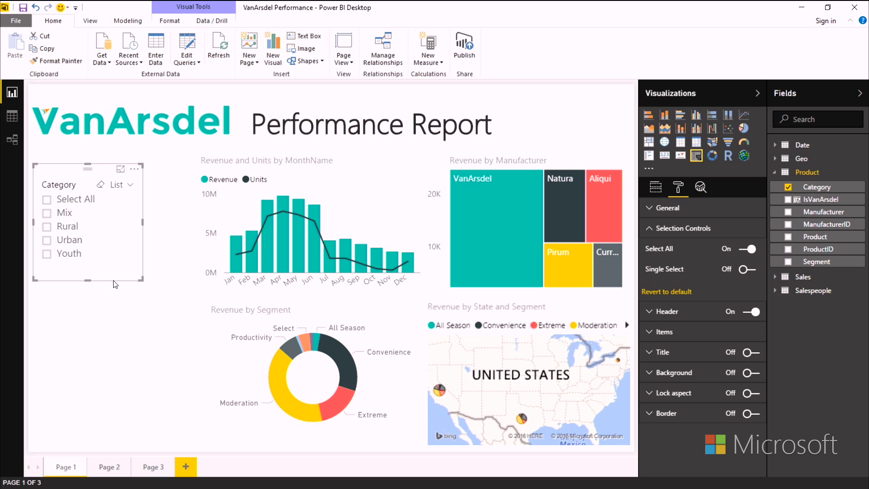
Add a search box to the Category slicer and search for 'mix'.
click(135, 169)
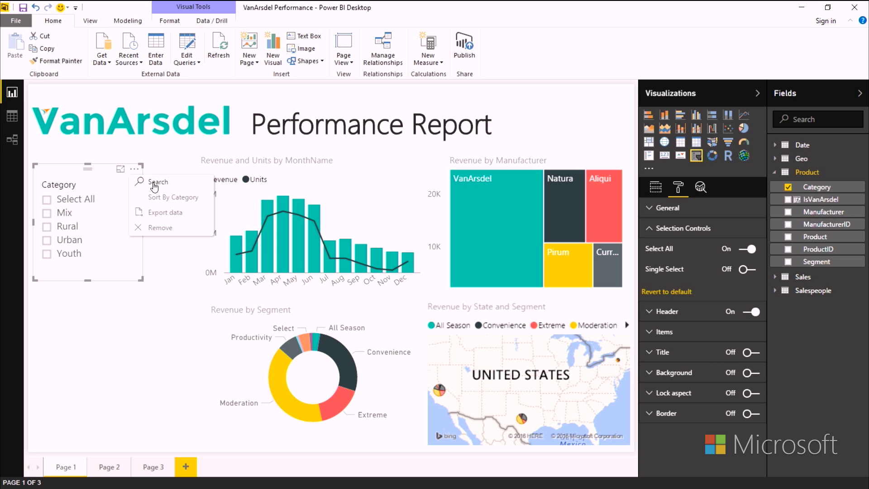
click(152, 184)
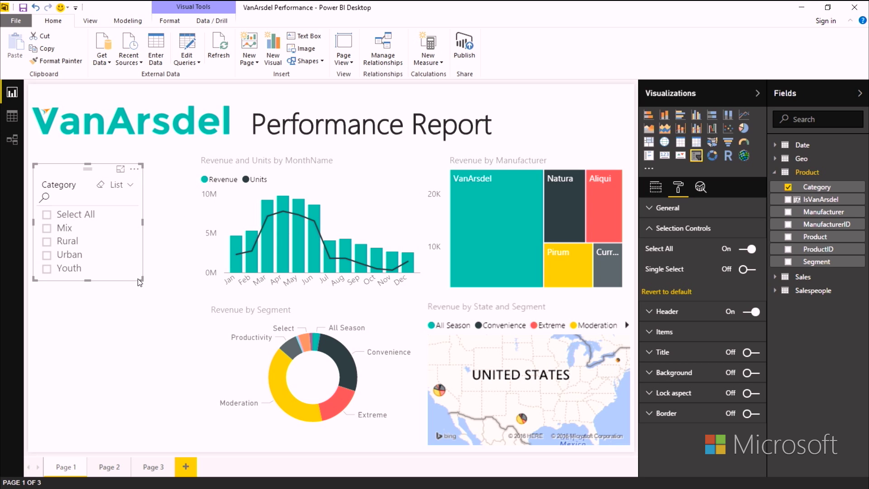
click(70, 196)
text(mix)
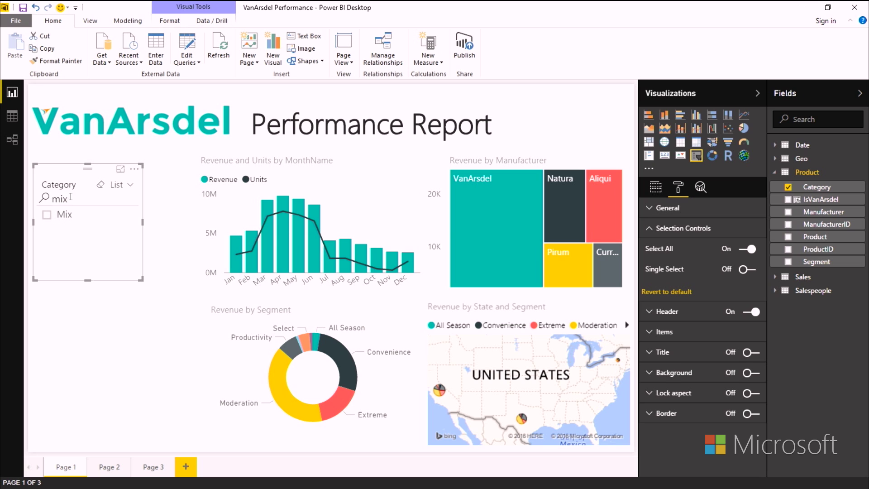
Select and deselect Mix, then delete the 'mix' search text.
click(63, 217)
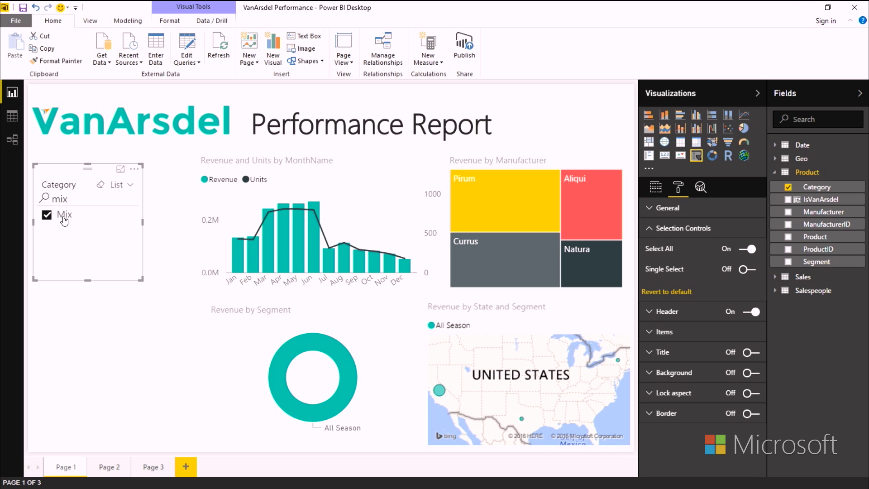
click(63, 218)
drag(70, 198, 26, 202)
key(BackSpace)
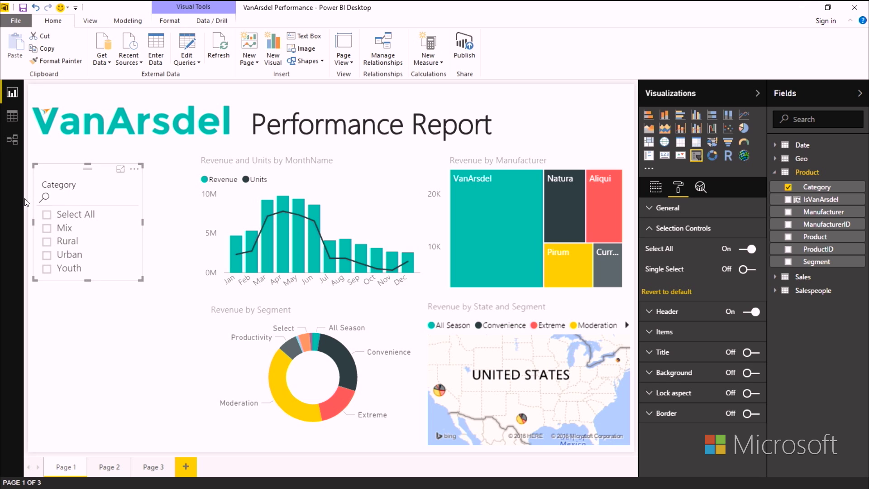
Hide the Category slicer's search box and switch Select All off.
click(134, 169)
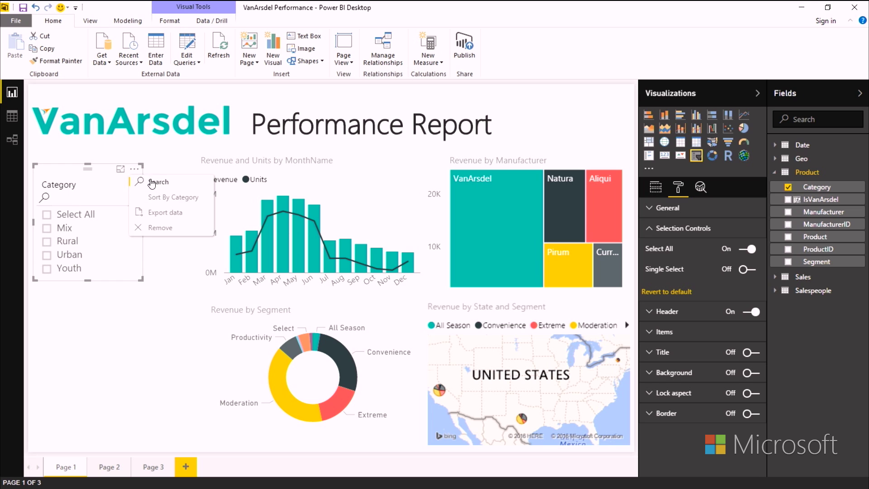
click(152, 184)
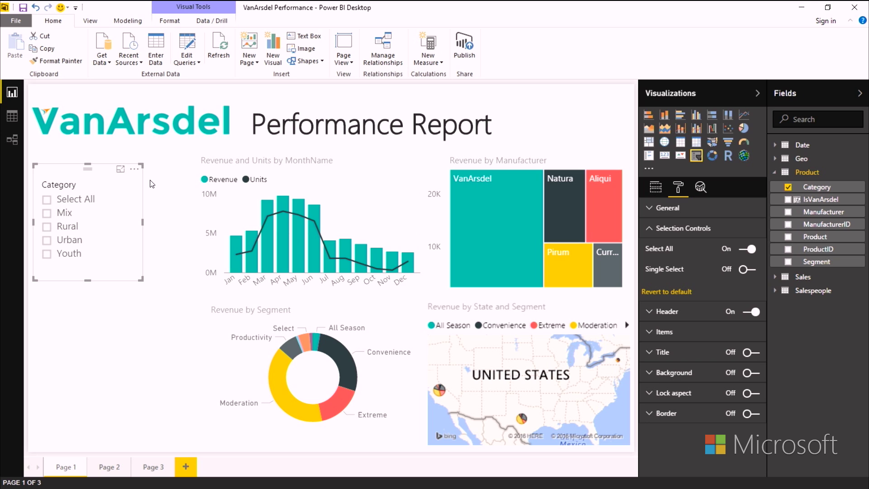
click(747, 249)
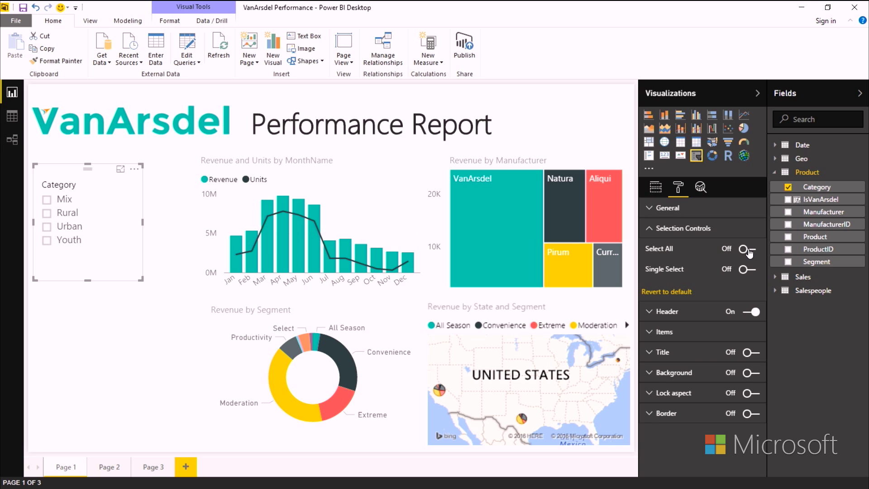
mouse_move(87, 221)
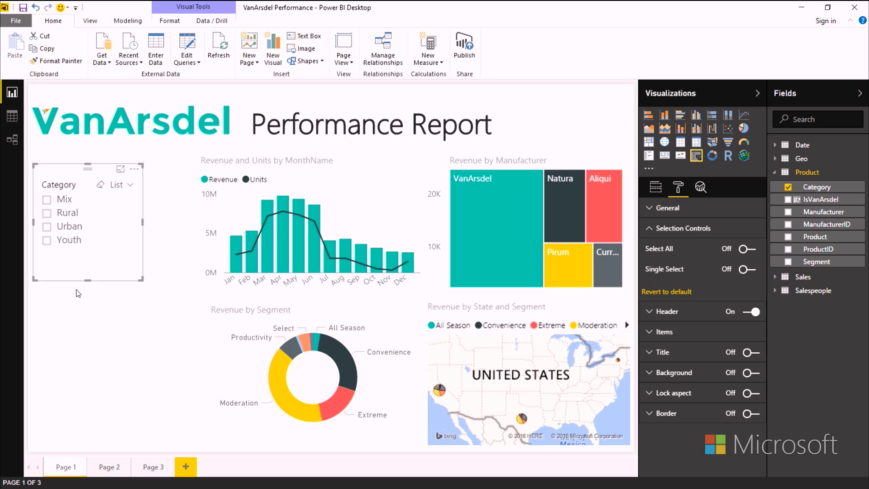
Switch the Category slicer to Dropdown style and make it wider and shorter.
click(128, 188)
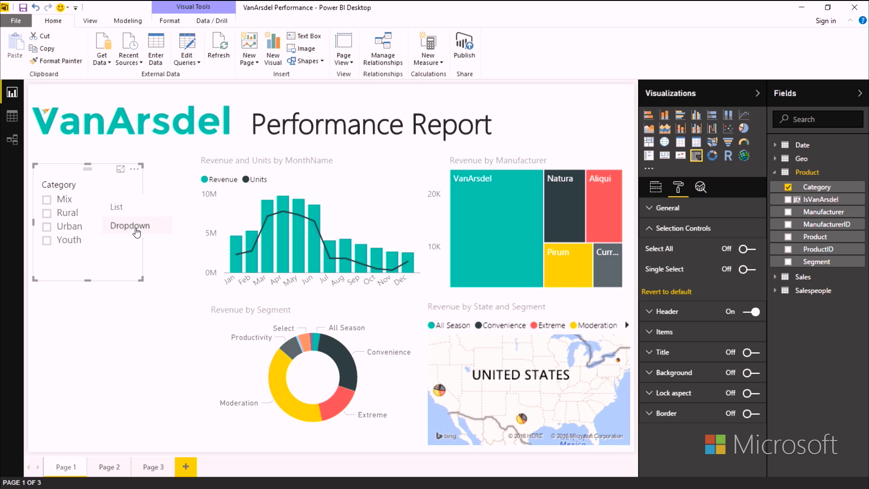
click(137, 232)
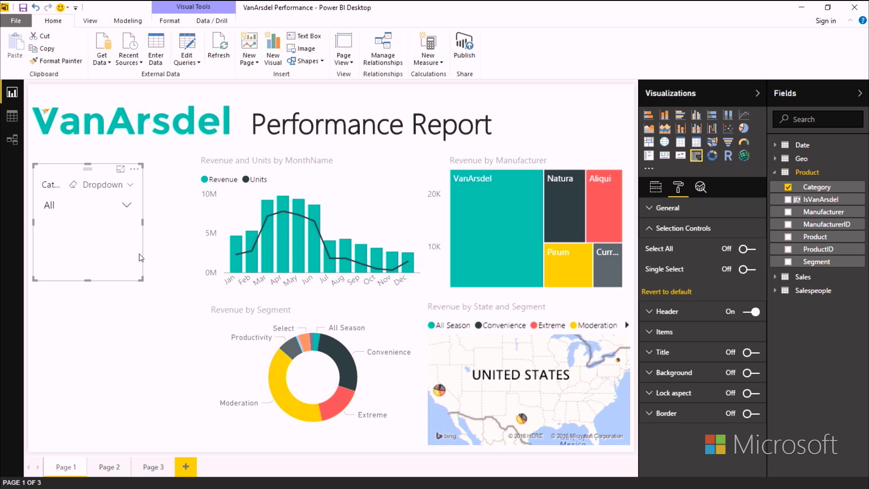
drag(141, 278, 181, 221)
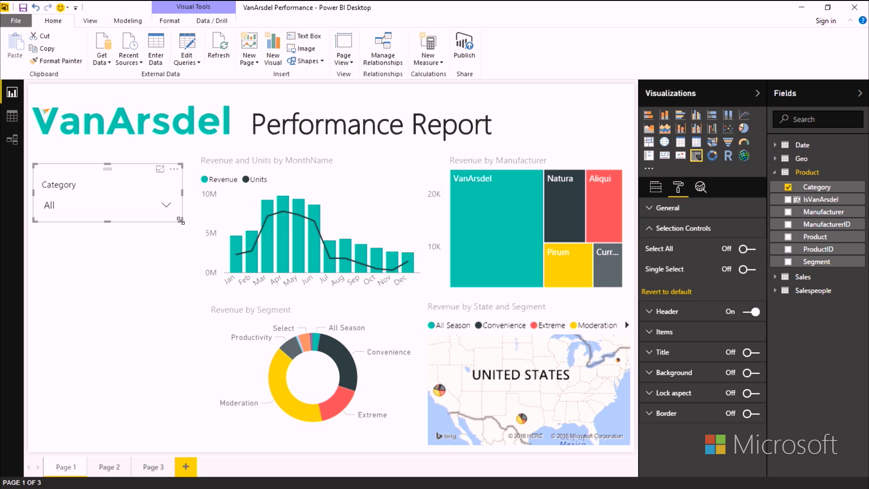
Filter the Category dropdown to Urban only, trying Rural along the way.
click(166, 205)
click(76, 245)
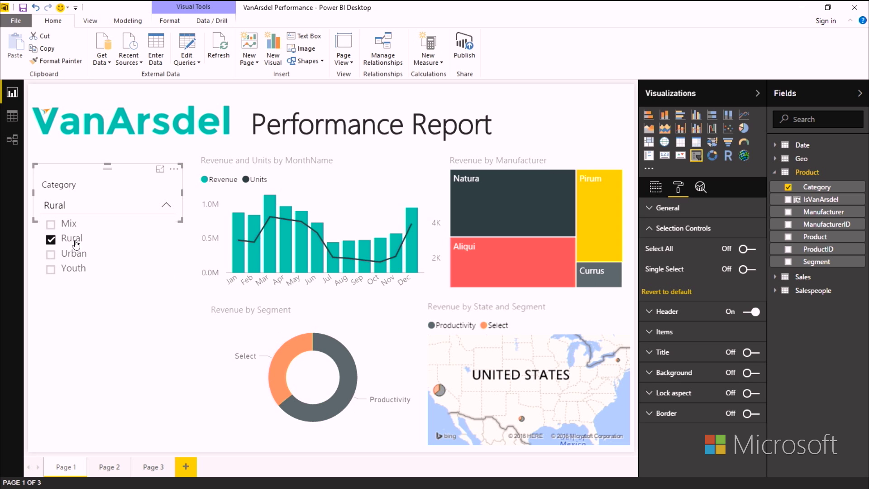
click(73, 243)
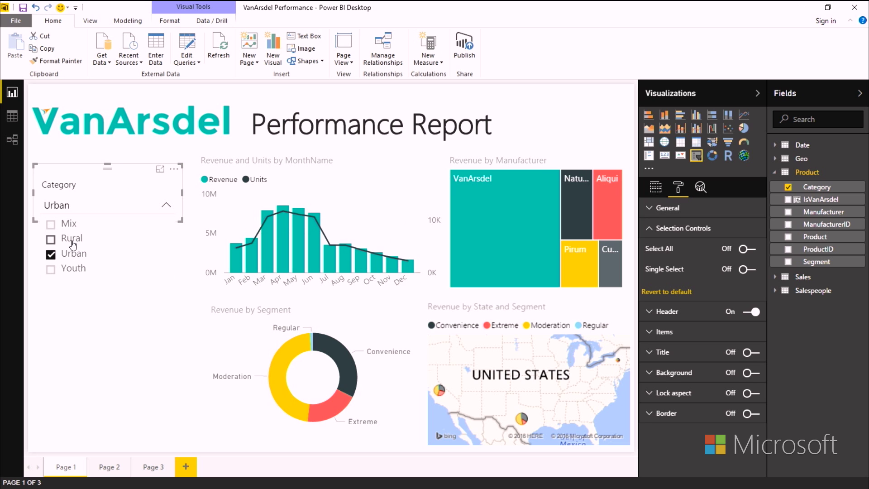
click(73, 244)
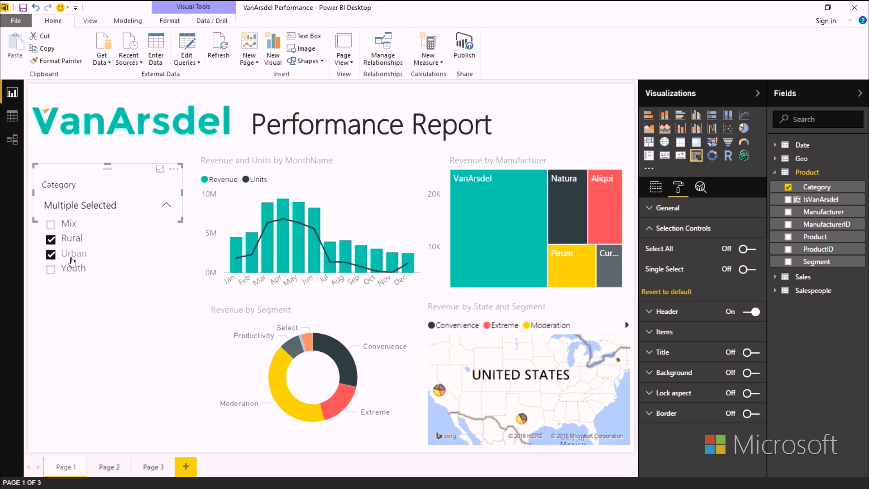
click(75, 243)
click(100, 322)
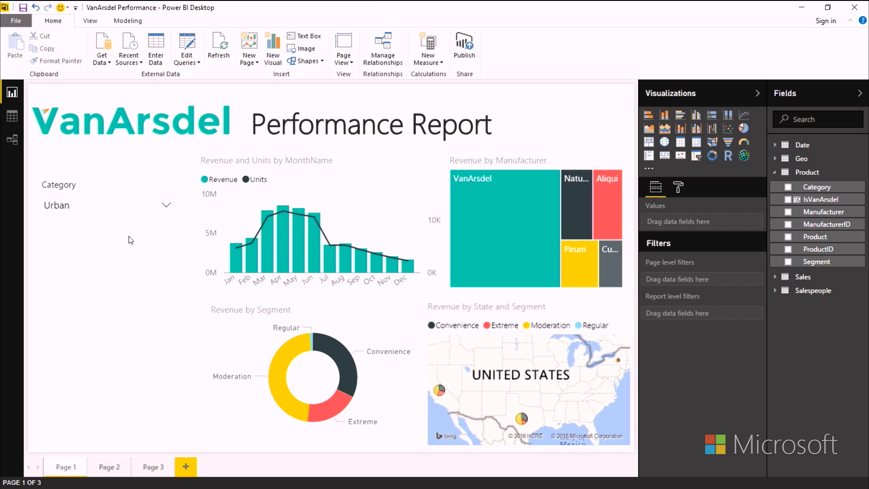
Narrow the Urban dropdown, place it beneath the VanArsdel logo, then add an empty slicer.
drag(144, 169, 595, 90)
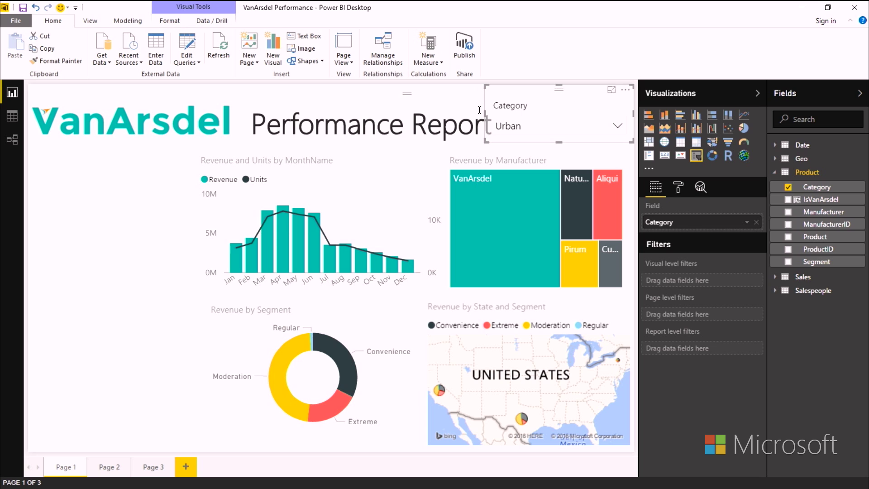
drag(485, 111, 524, 113)
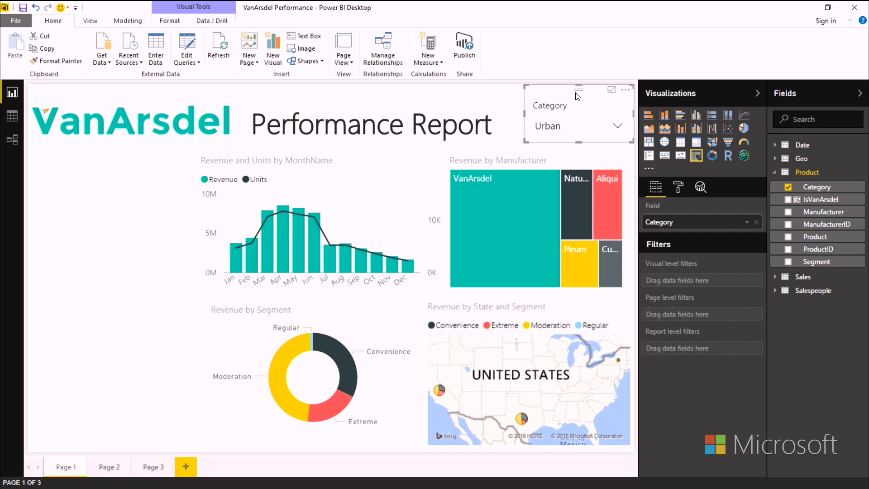
drag(615, 126, 122, 197)
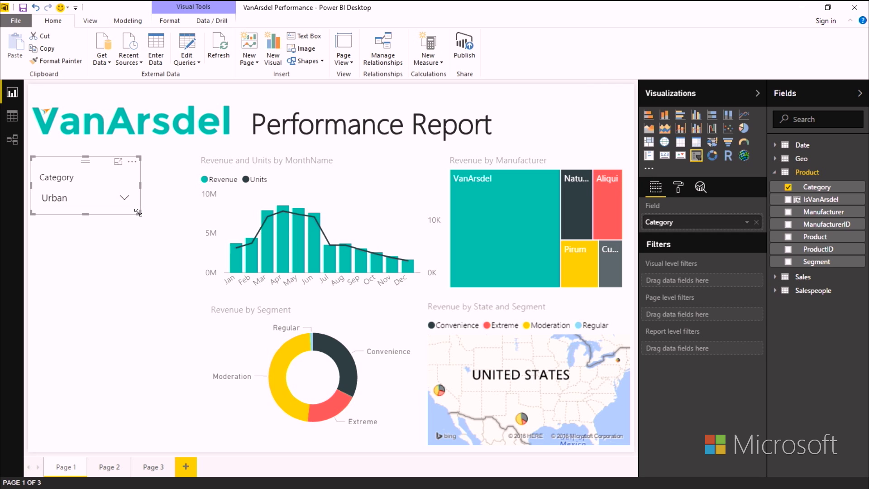
click(172, 220)
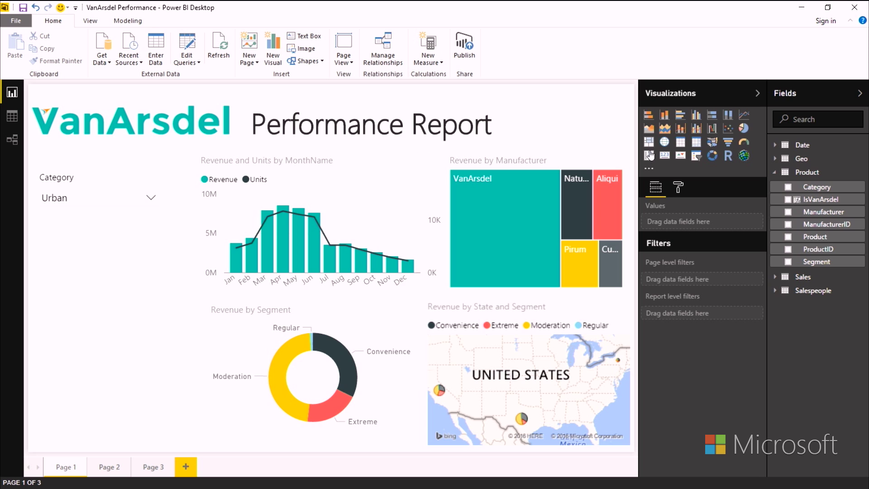
click(695, 155)
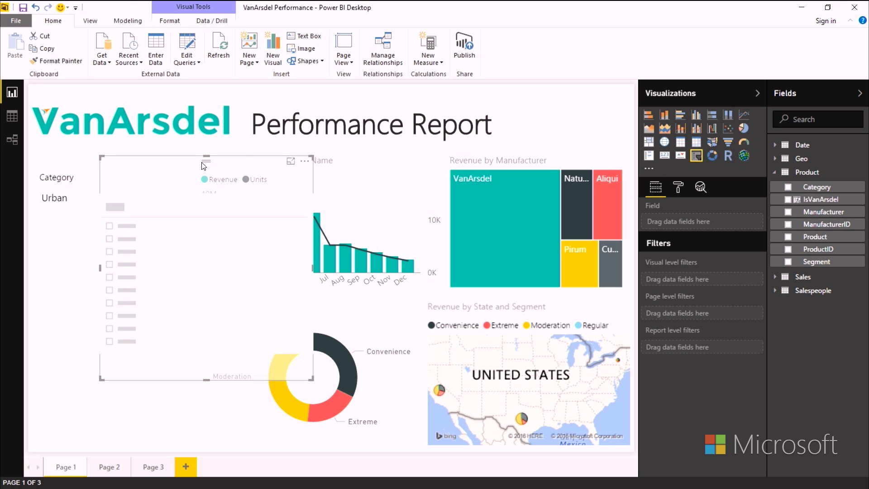
Place the new slicer under Category, bind it to Segment, and make it a short dropdown.
drag(203, 167, 132, 234)
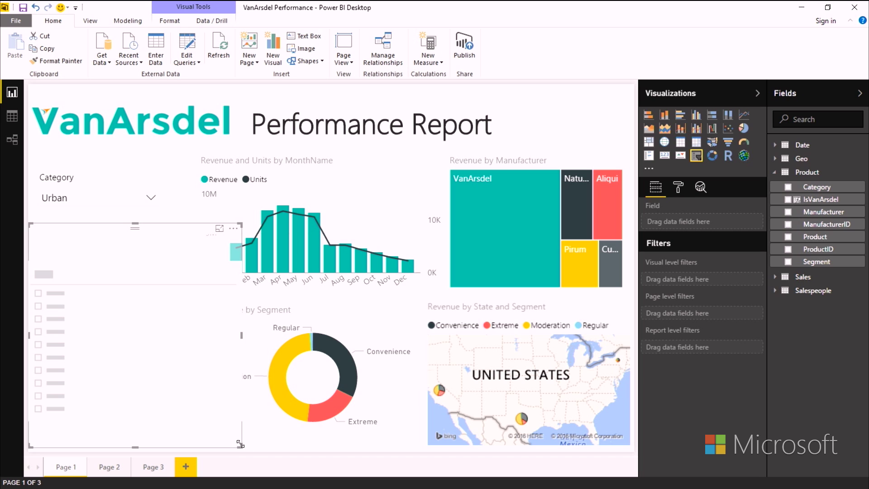
drag(241, 447, 180, 317)
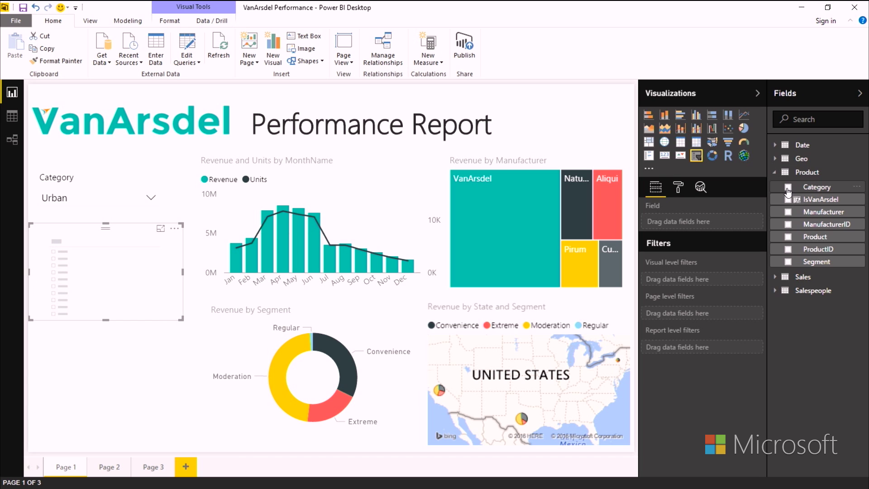
click(795, 262)
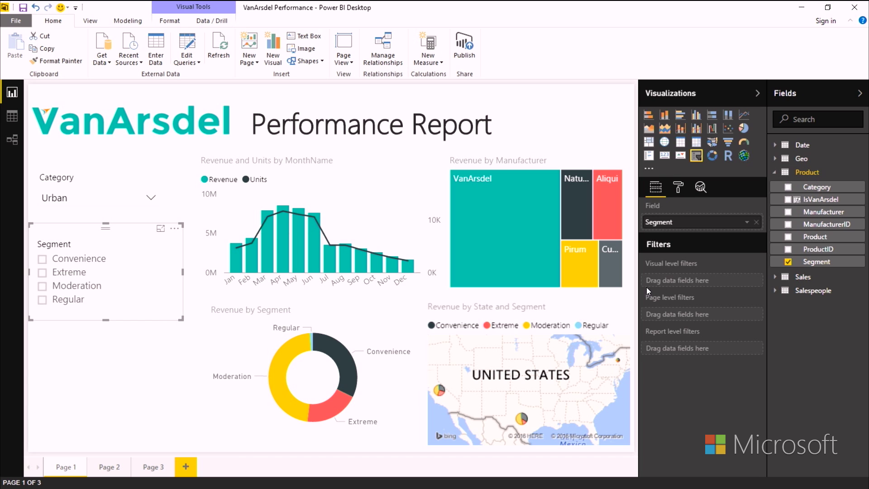
click(155, 243)
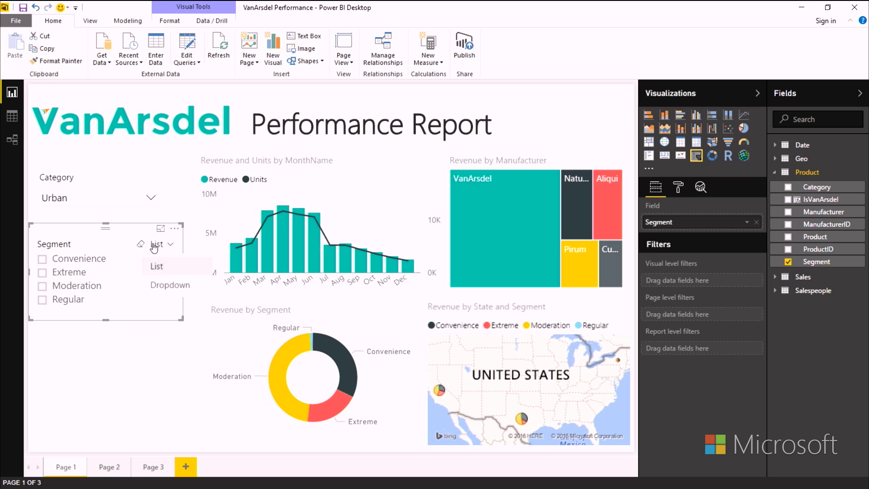
click(164, 288)
drag(105, 318, 106, 290)
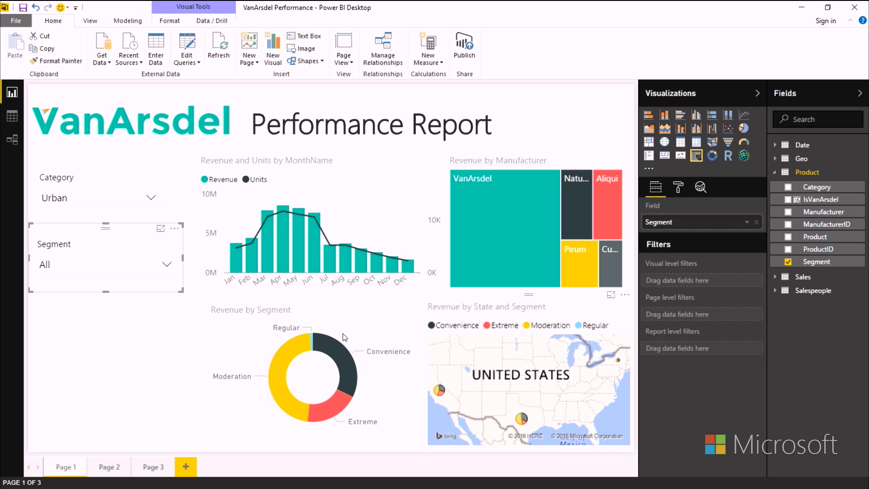
click(143, 357)
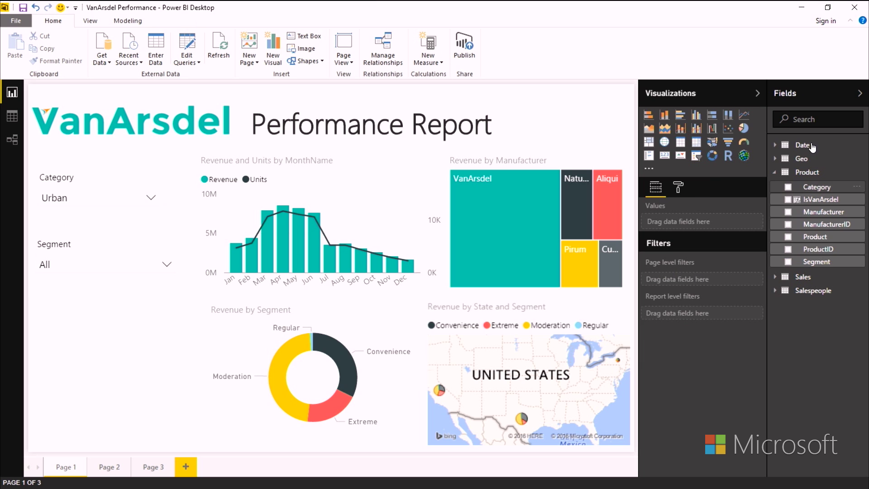
Add Date Year as a small slicer listing 2014 and 2015 beneath the Segment dropdown.
click(776, 145)
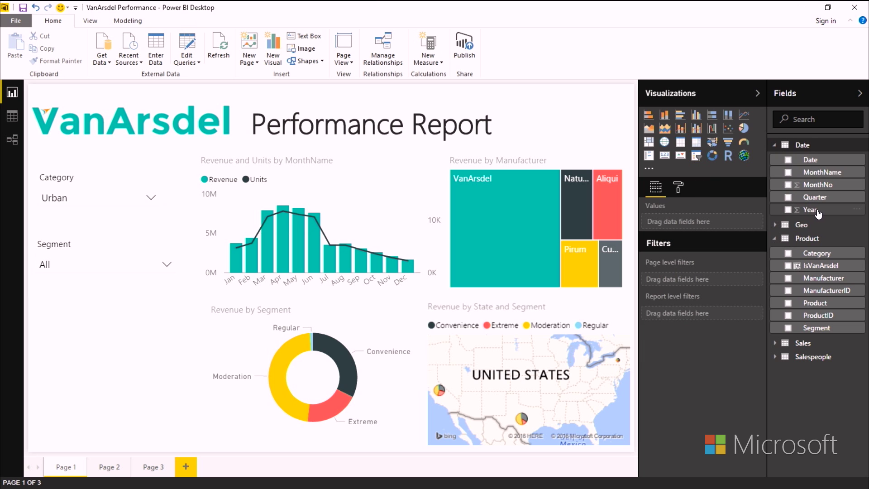
drag(814, 210, 99, 348)
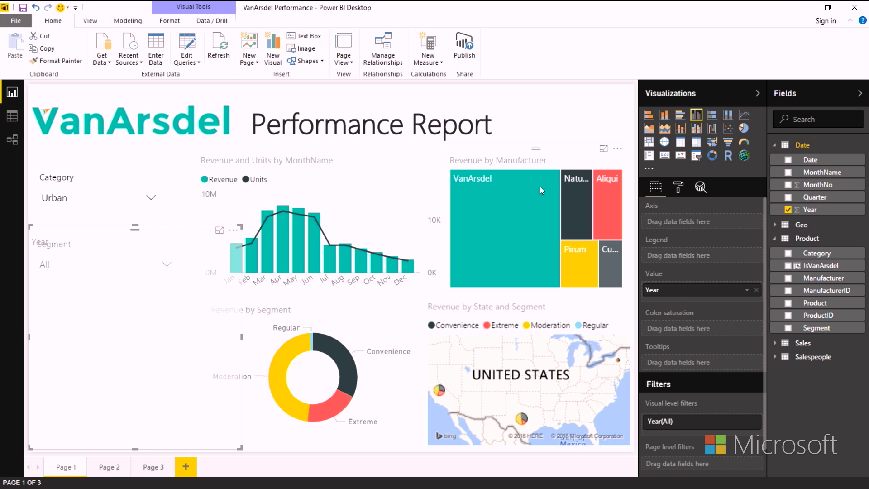
click(696, 156)
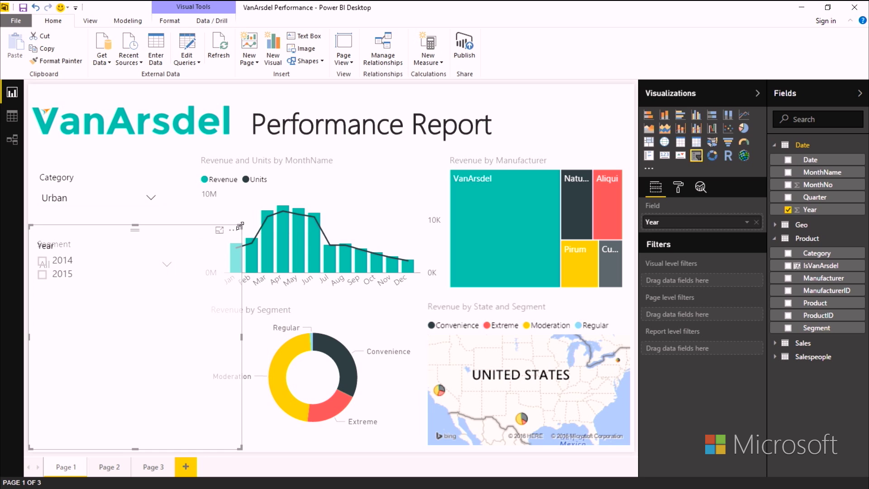
drag(239, 226, 163, 380)
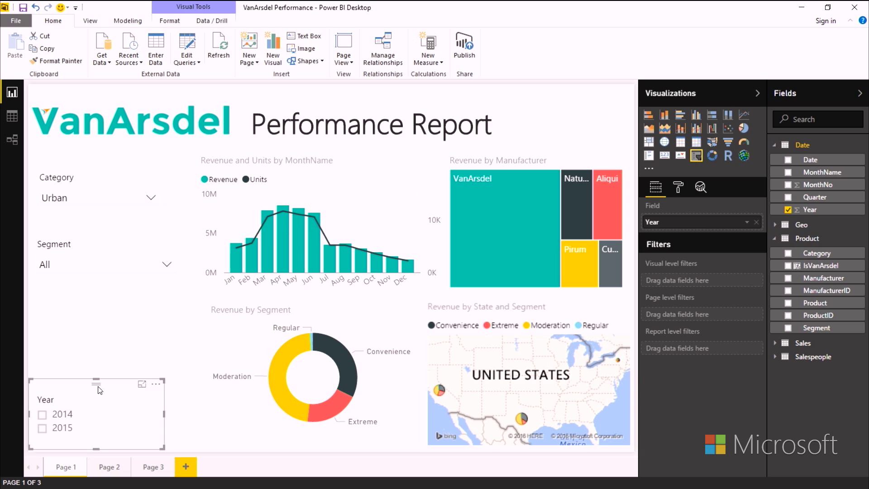
drag(99, 389, 107, 299)
click(111, 411)
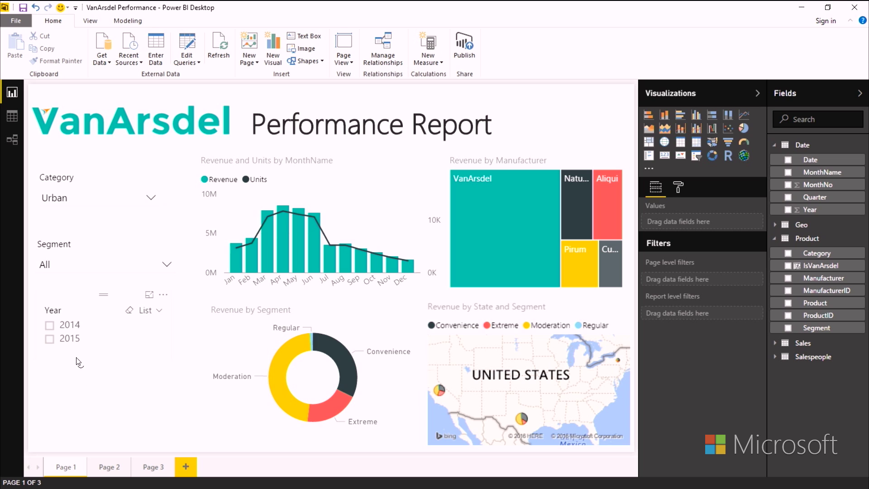
click(75, 306)
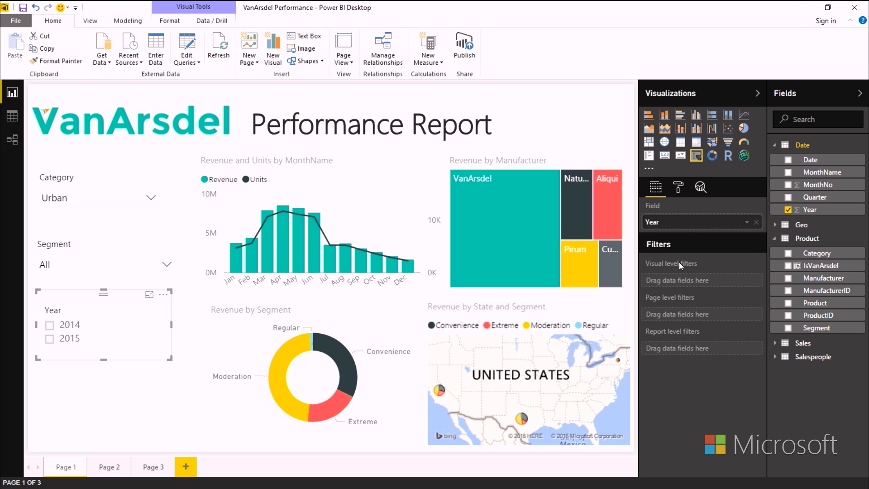
Set the Year slicer's orientation to Horizontal and shrink its box slightly.
click(677, 189)
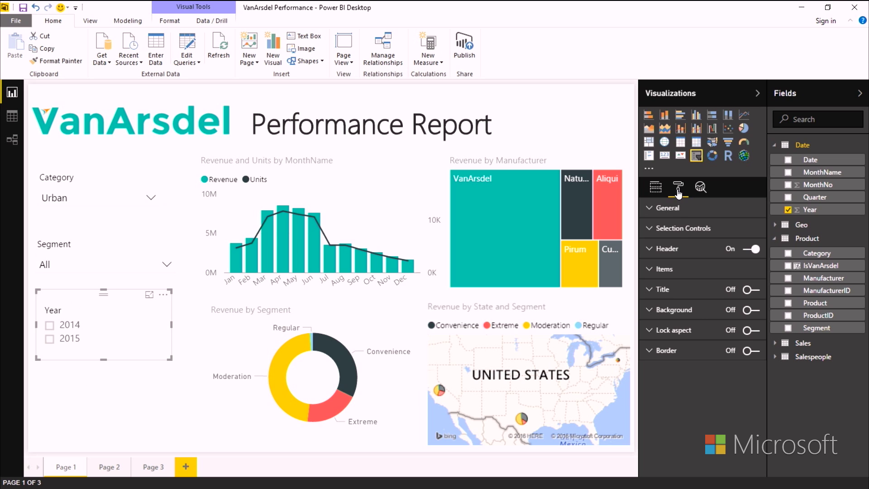
click(676, 211)
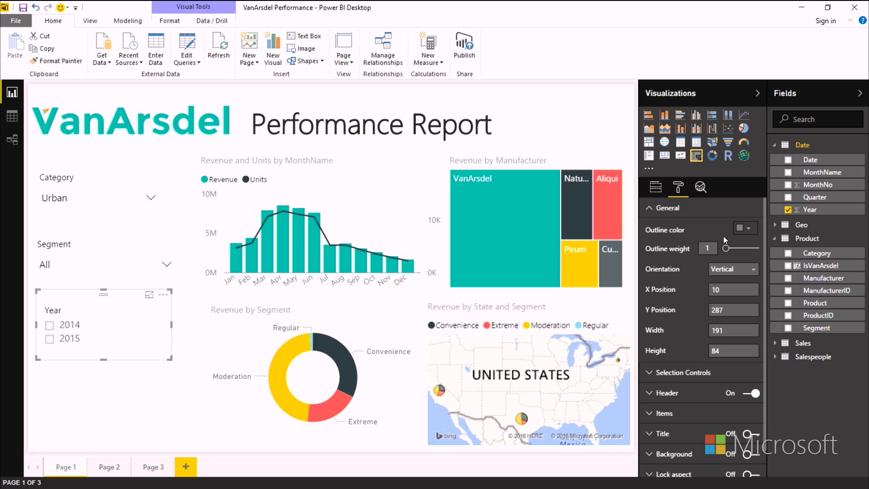
click(738, 270)
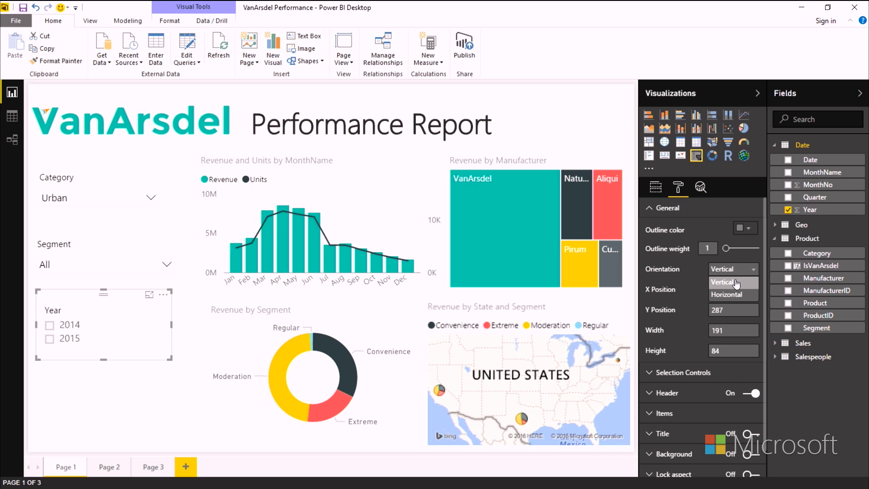
click(733, 295)
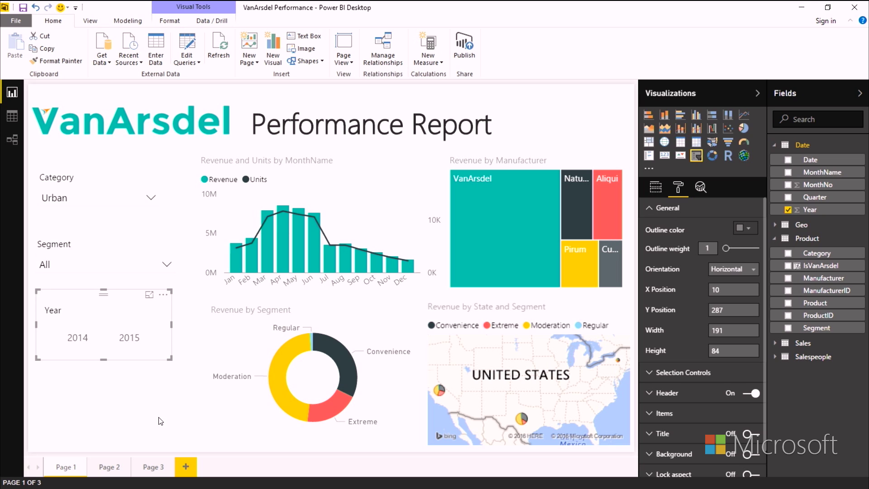
drag(170, 359, 161, 342)
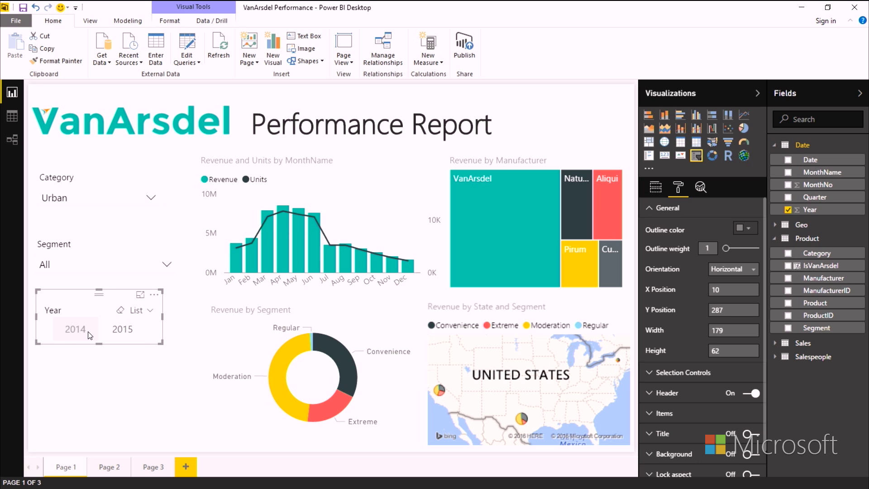
Try the Year slicer with 2014 and 2015, then drag it beside the report title.
click(75, 329)
click(127, 334)
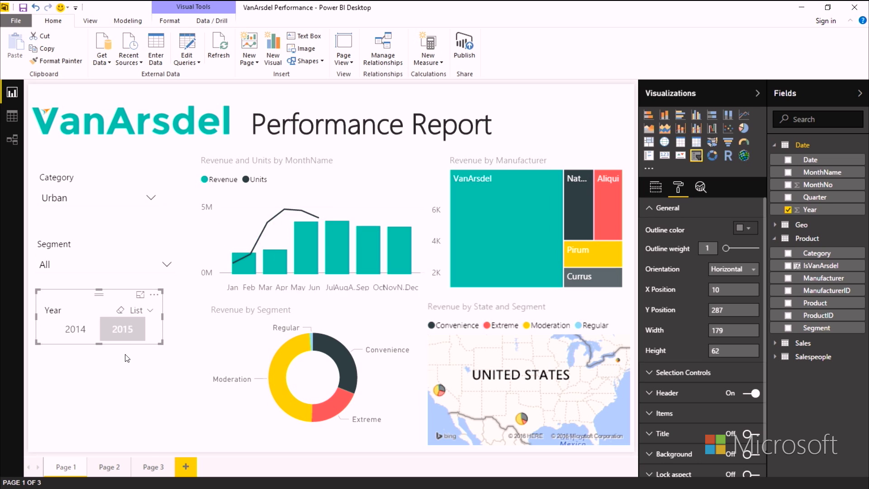
click(67, 334)
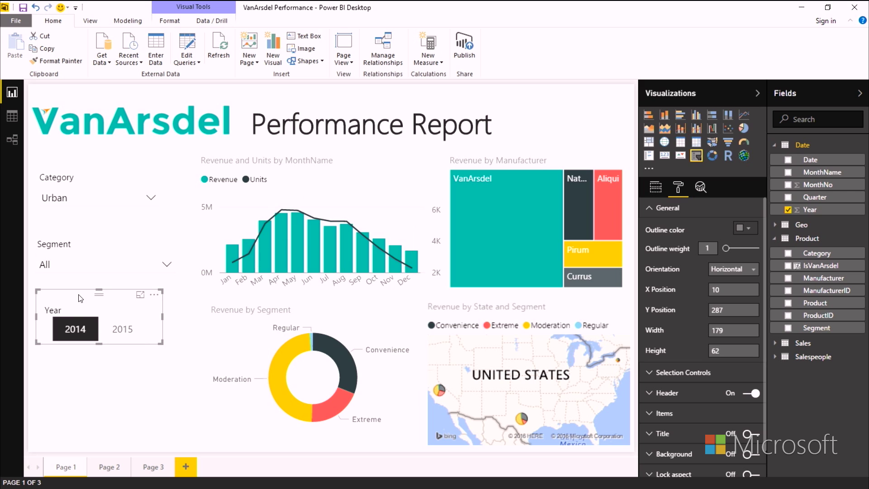
mouse_move(79, 299)
mouse_down()
mouse_move(423, 209)
mouse_move(565, 90)
mouse_up()
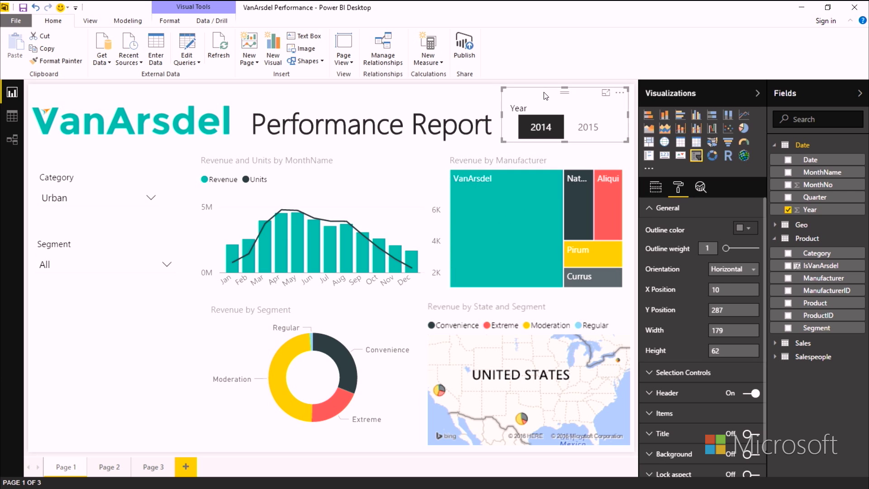
click(85, 377)
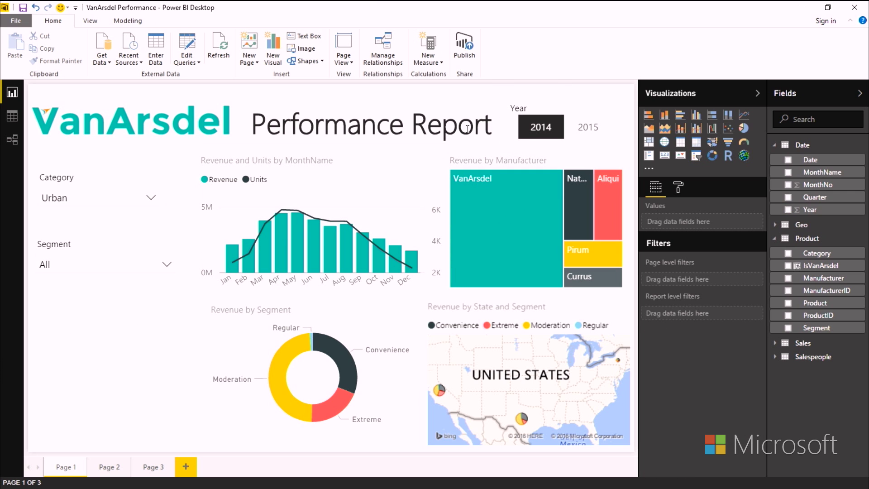
Toggle the relocated Year slicer between 2014 and 2015, leaving the report on 2014.
click(585, 113)
click(543, 127)
click(598, 129)
click(549, 129)
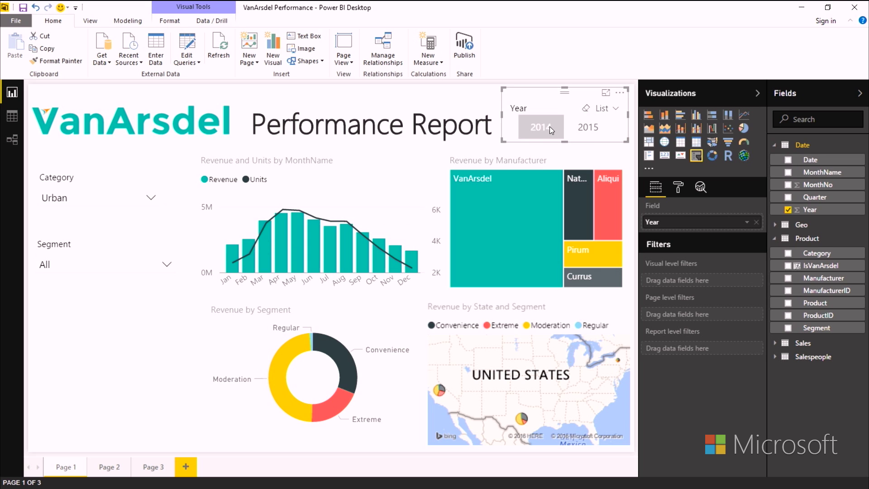
click(92, 346)
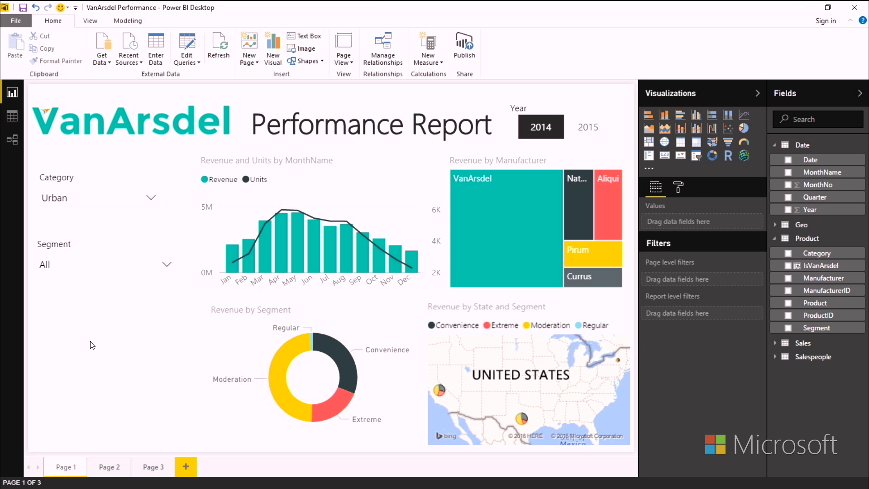